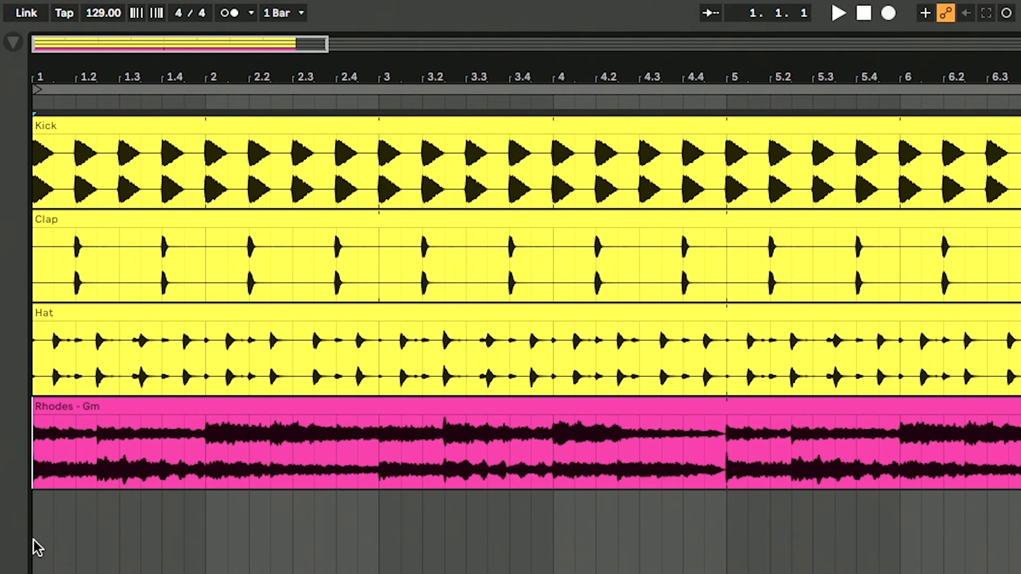
Play the kick, clap, hat and Rhodes arrangement from the start for a few bars and stop it
key("space")
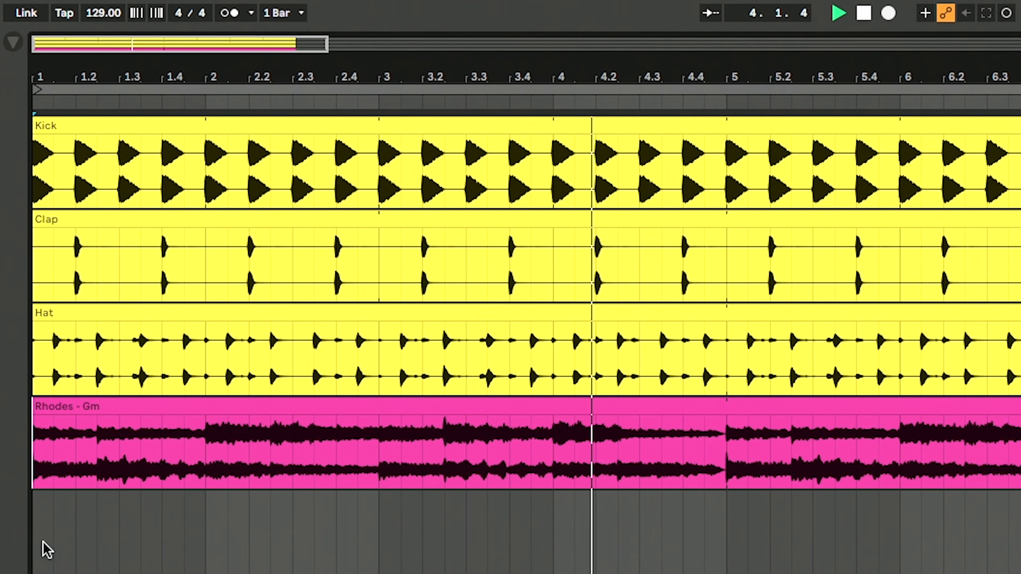
key("space")
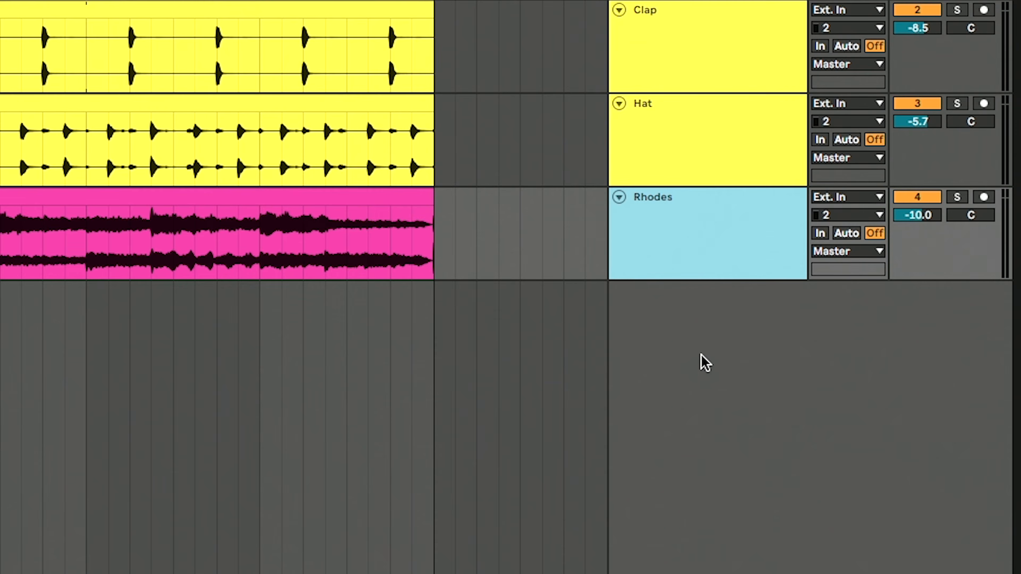
Insert a MIDI track below the Rhodes track and load the Loopmix instrument onto it
right_click(847, 316)
left_click(855, 327)
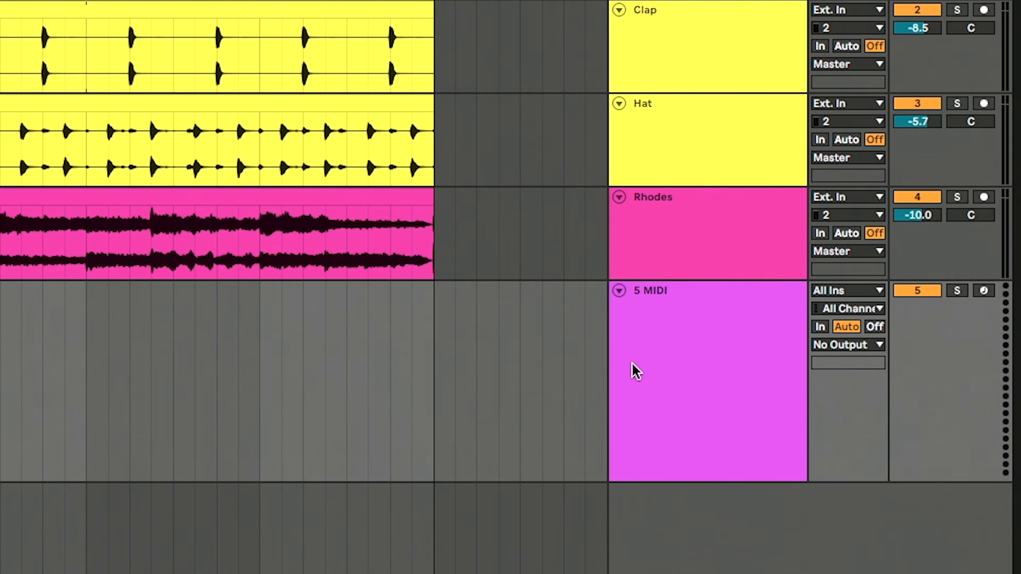
left_click_drag(201, 251, 225, 276)
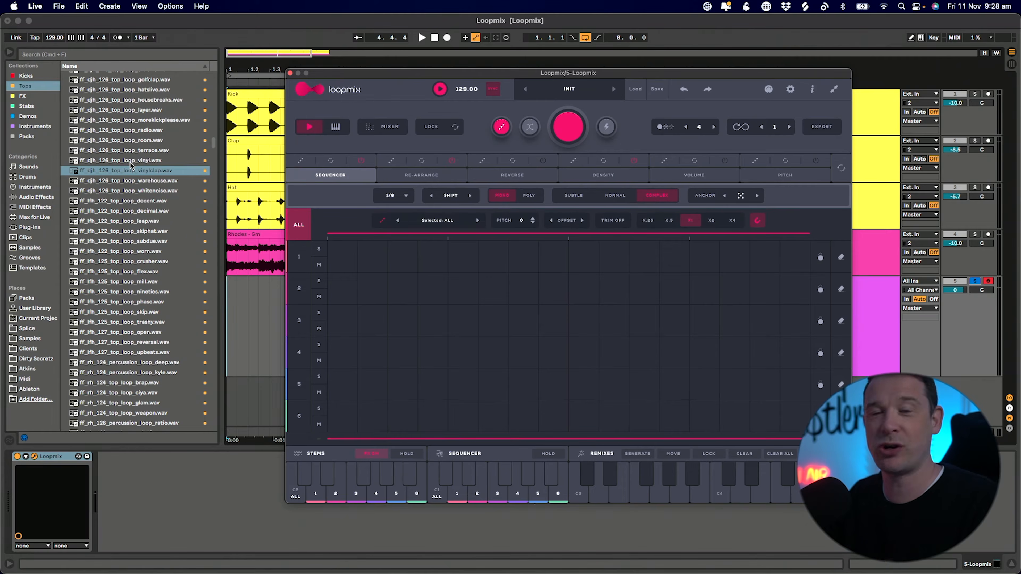
Audition the top loops from ff_djh_126_top_loop_vinyl.wav onward and load ff_lfh_122_top_loop_decimal.wav into Loopmix slot 1
left_click(130, 162)
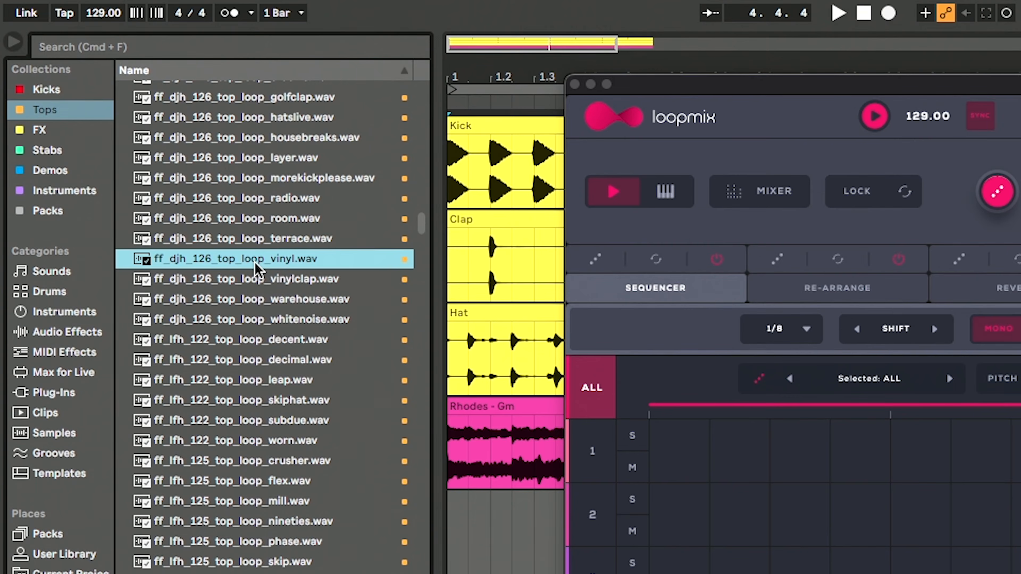
key("Down")
key("Down")
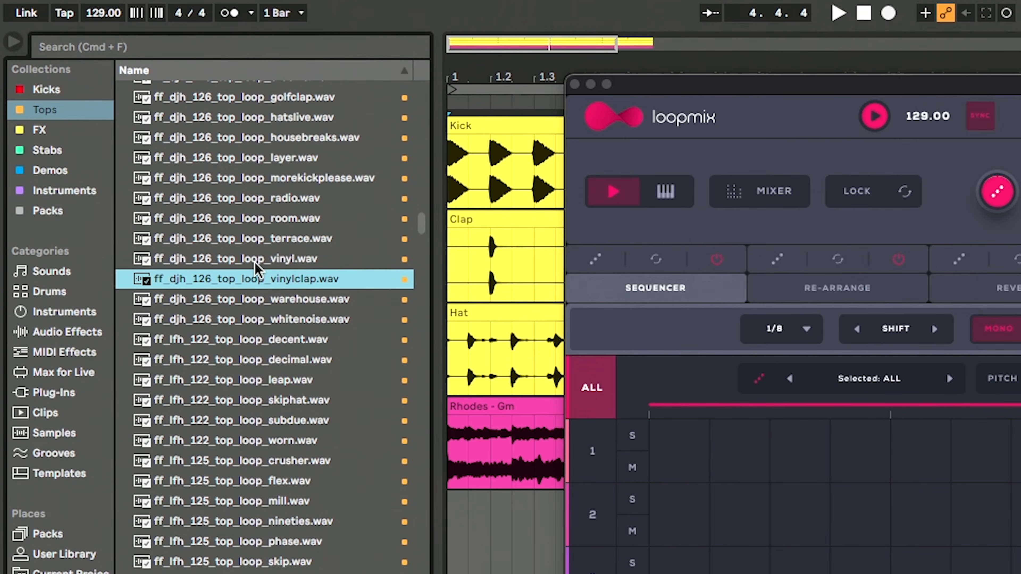
key("Down")
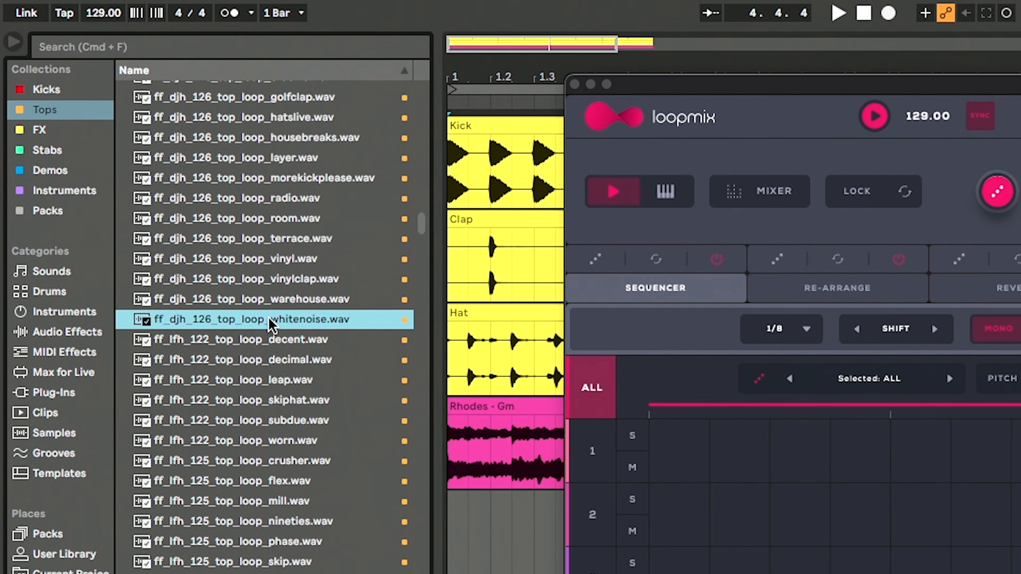
key("Down")
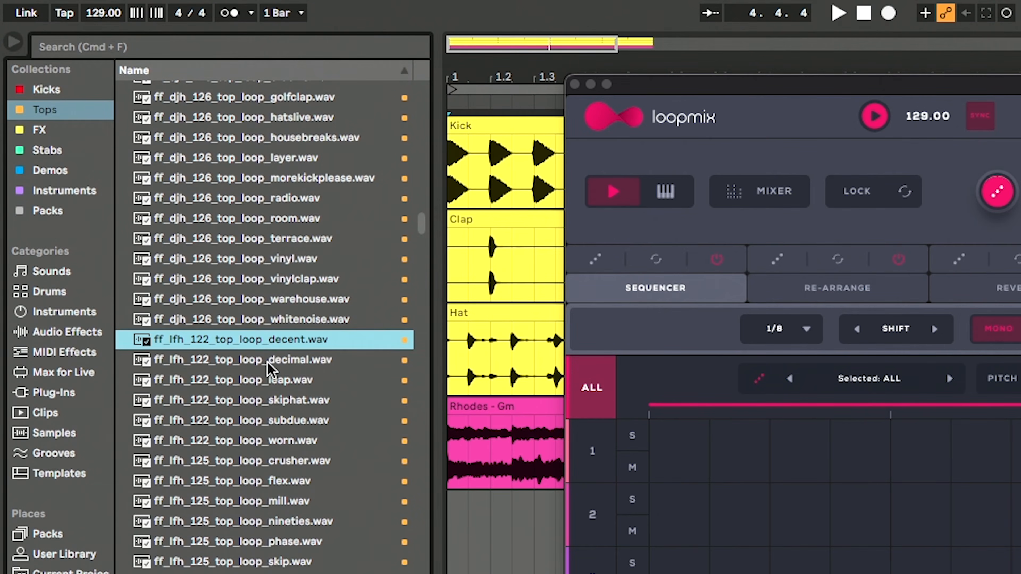
key("Down")
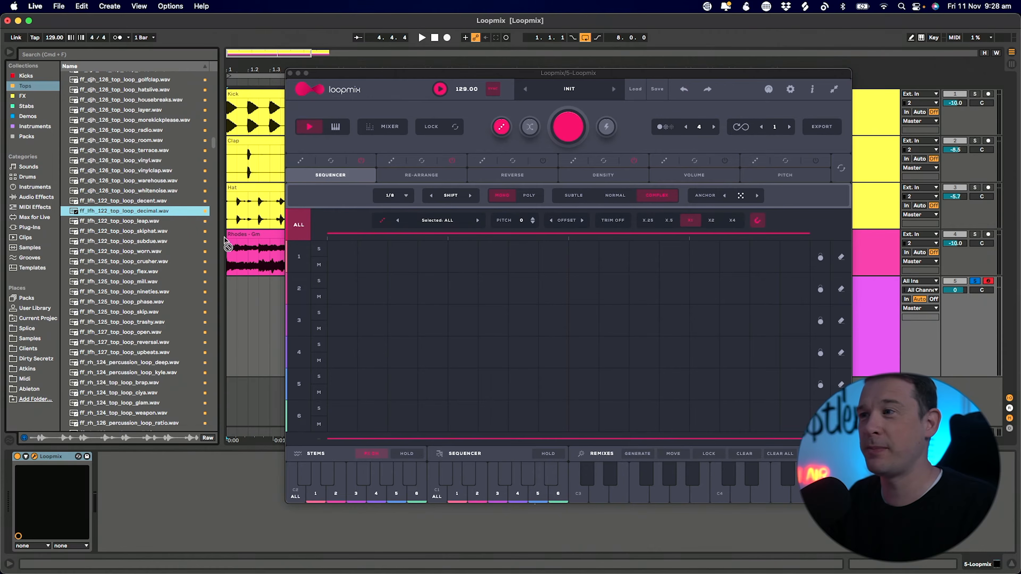
left_click_drag(225, 237, 365, 262)
Load ff_lfh_122_top_loop_leap.wav into slot 2 and ff_lfh_122_top_loop_subdue.wav into slot 3, auditioning neighbouring loops first
left_click(162, 221)
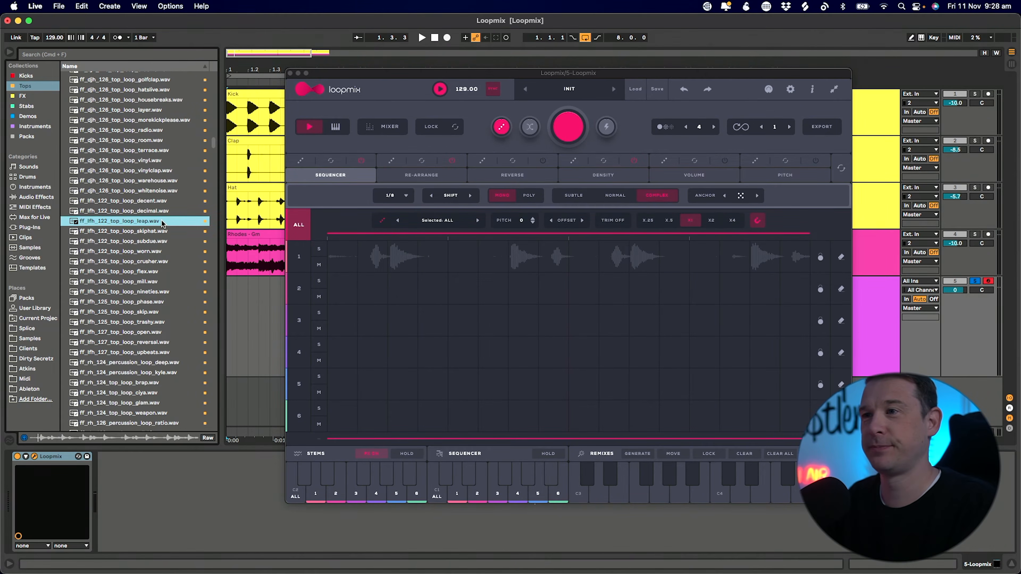
left_click_drag(127, 223, 338, 290)
left_click(150, 240)
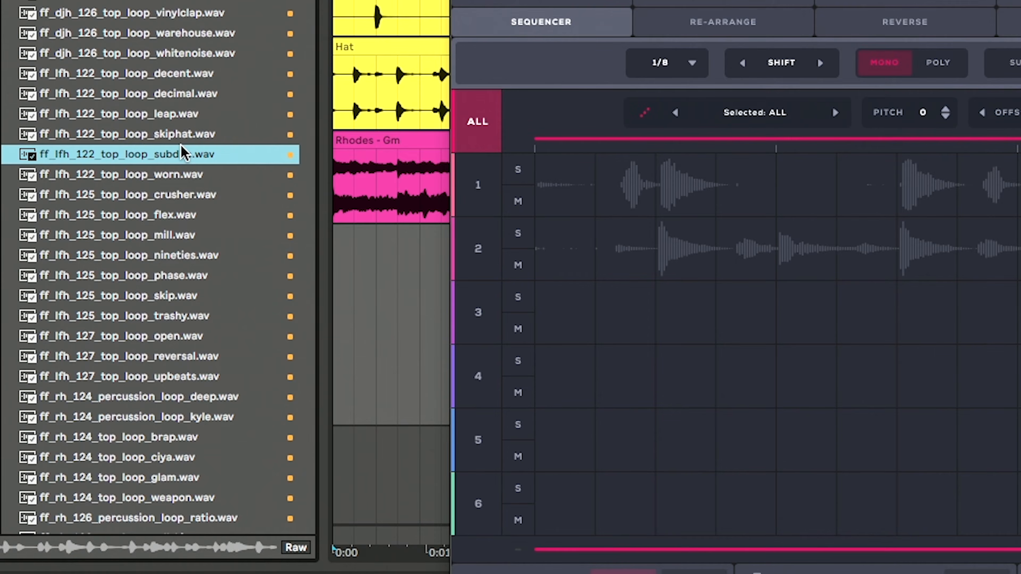
key("Down")
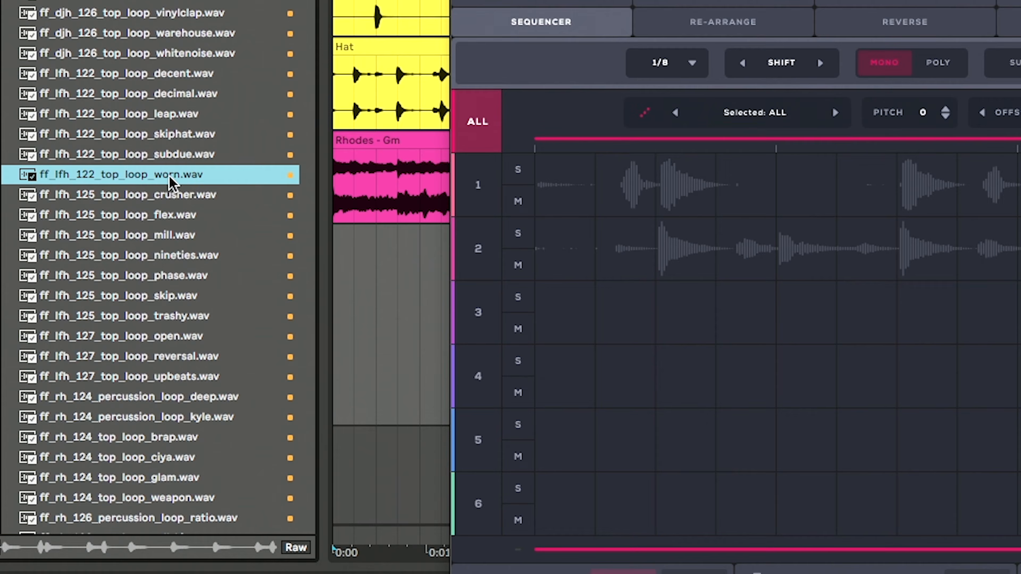
left_click(166, 159)
left_click_drag(141, 149, 543, 283)
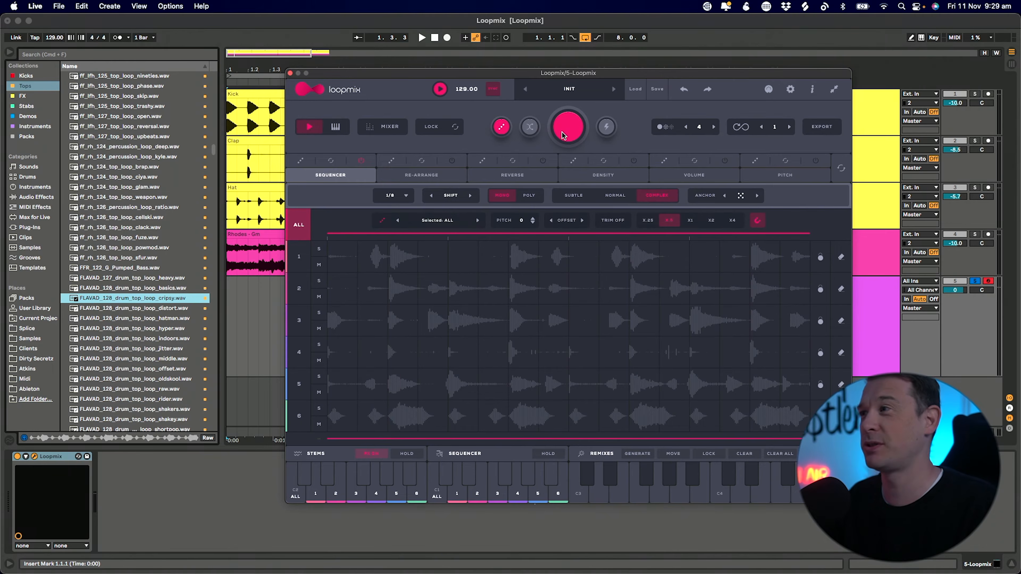
Generate a random sequencer pattern across the six loops and audition it with the arrangement
left_click(562, 132)
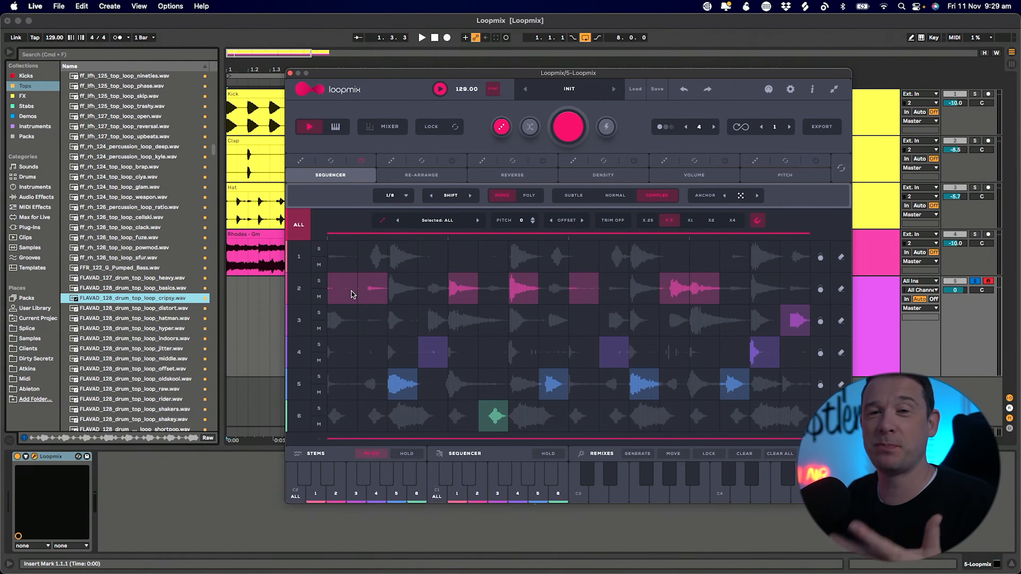
key("space")
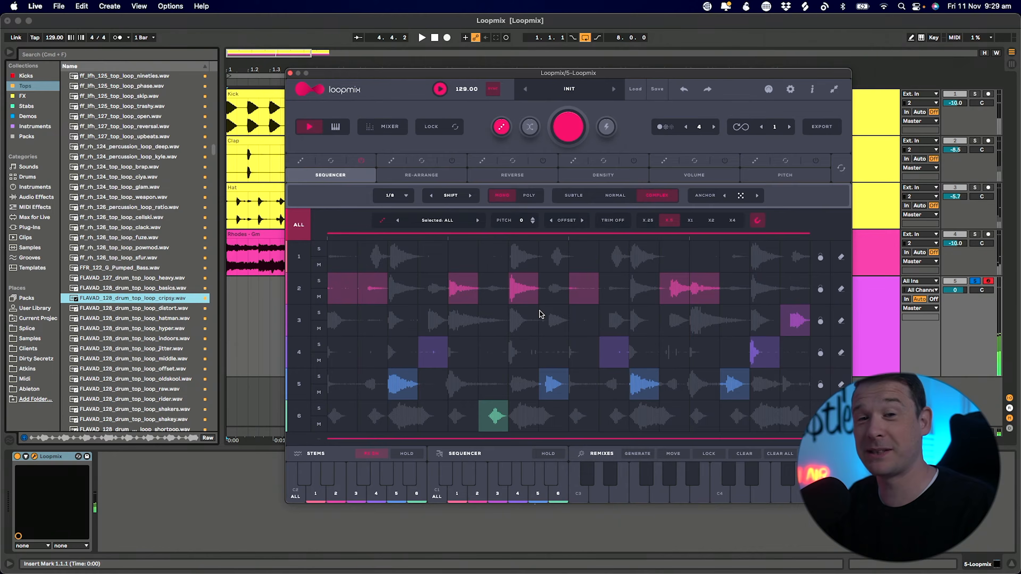
key("space")
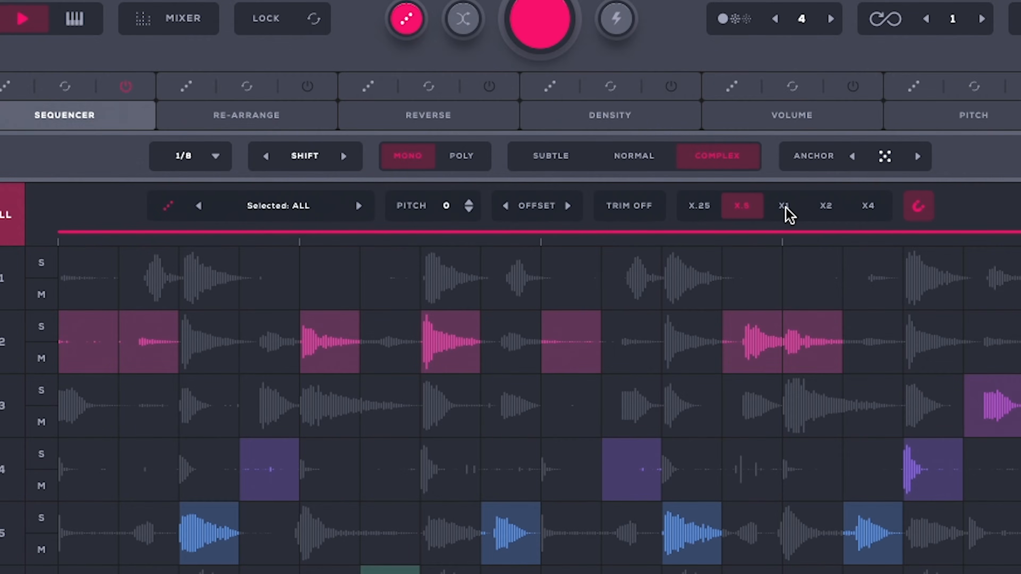
Audition the loops at X1 speed, set them to X2, and generate a fresh random pattern
left_click(786, 209)
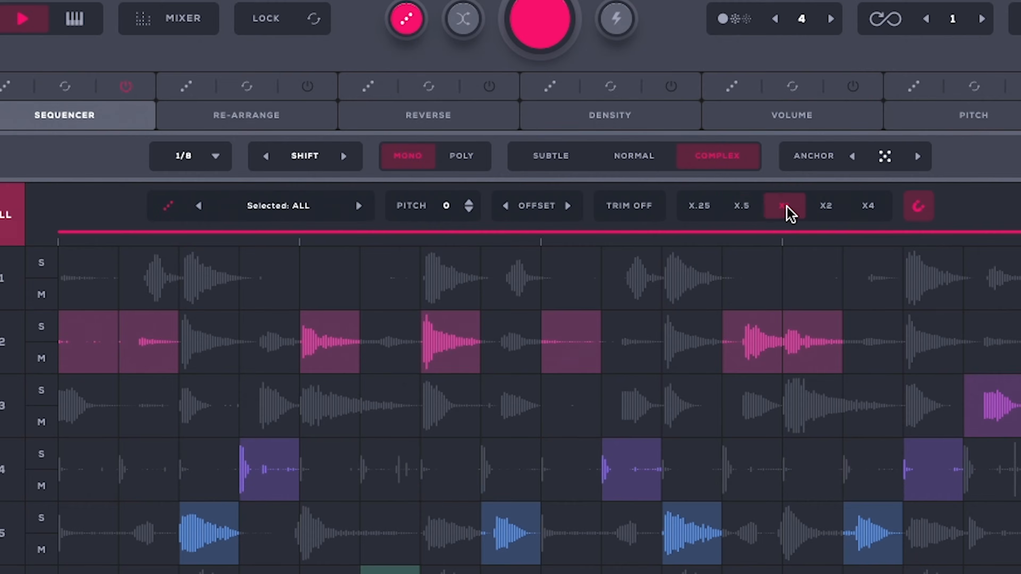
key("space")
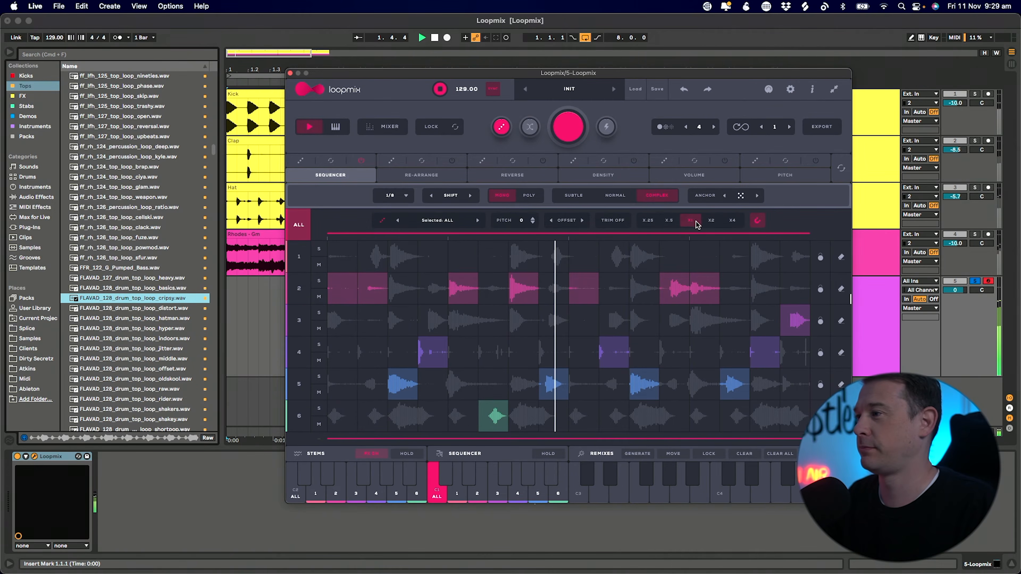
left_click(712, 224)
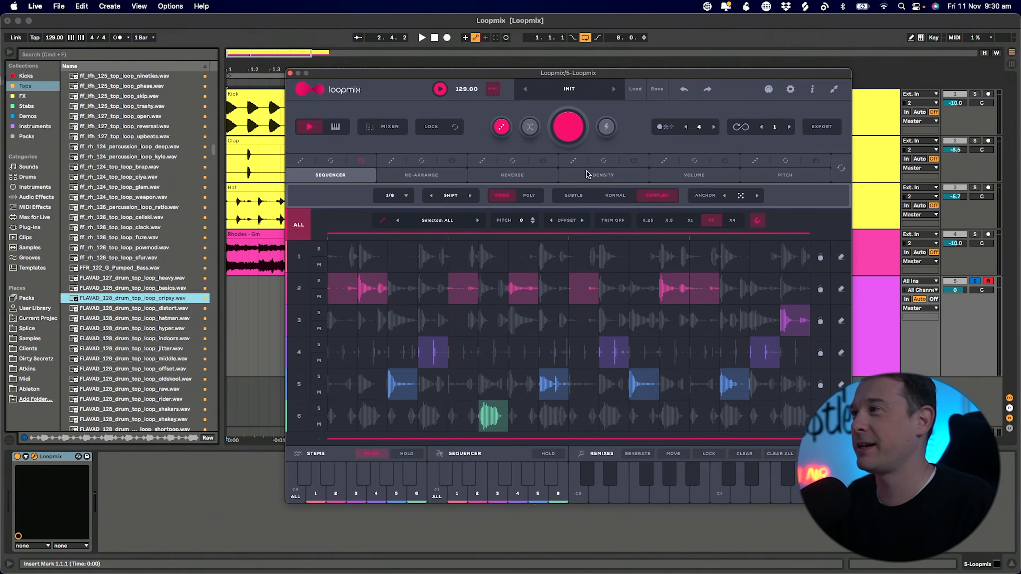
key("space")
left_click(577, 129)
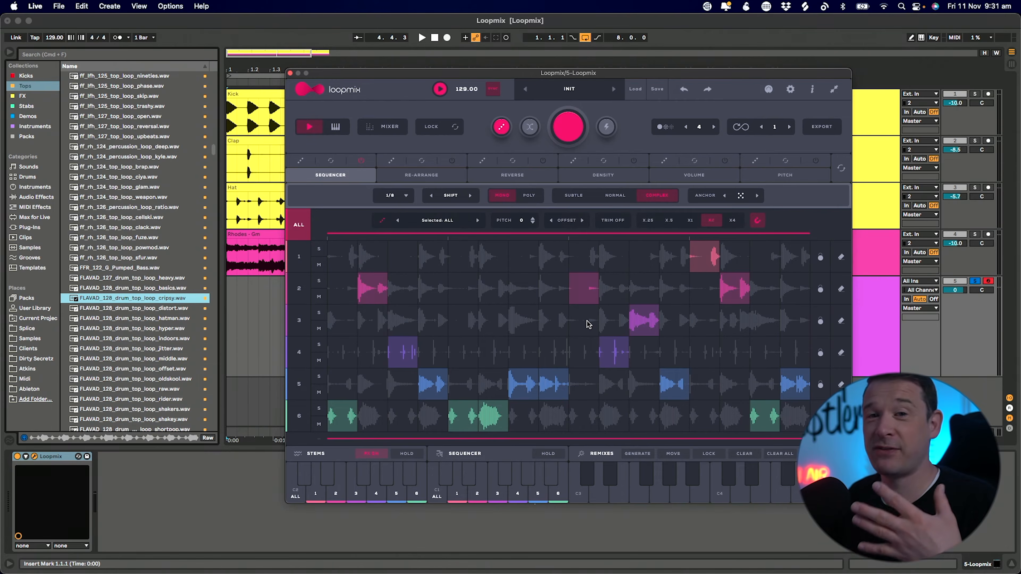
Edit the pattern by hand during playback, assigning steps 6, 10 and 11 to loop 3 and step 8 to loop 2
left_click(648, 265)
left_click(648, 282)
left_click(650, 329)
key("space")
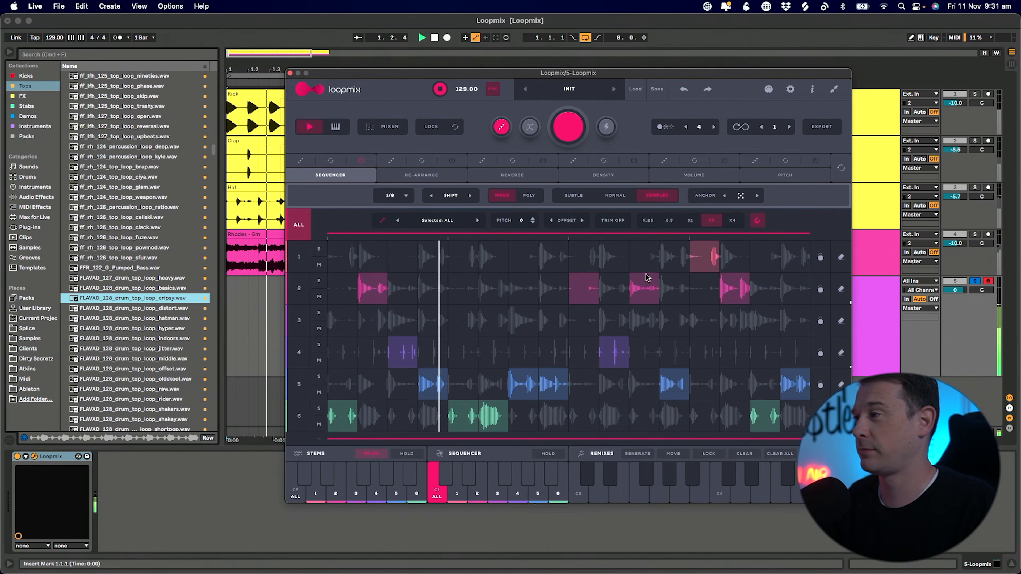
left_click(550, 299)
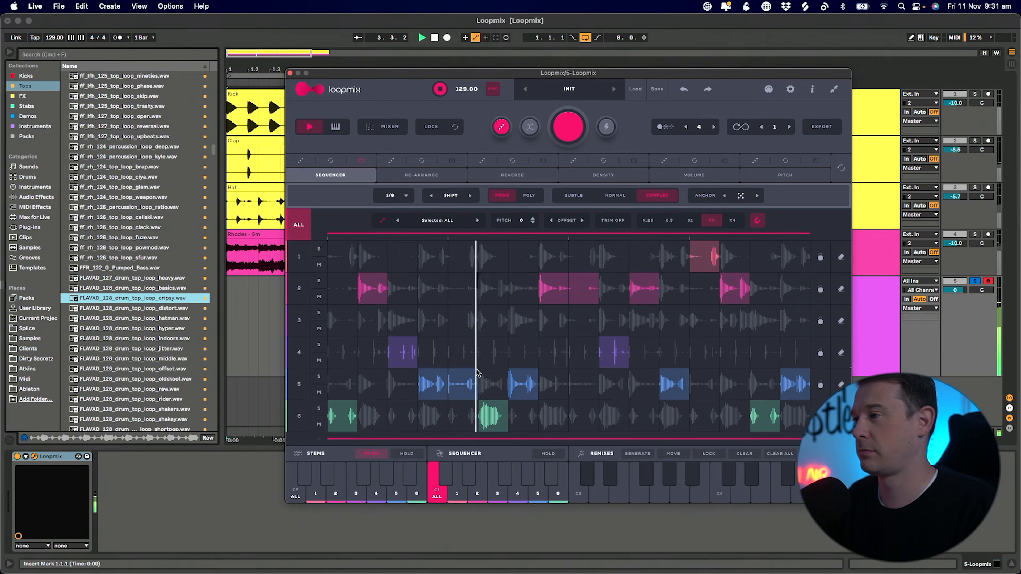
left_click(494, 321)
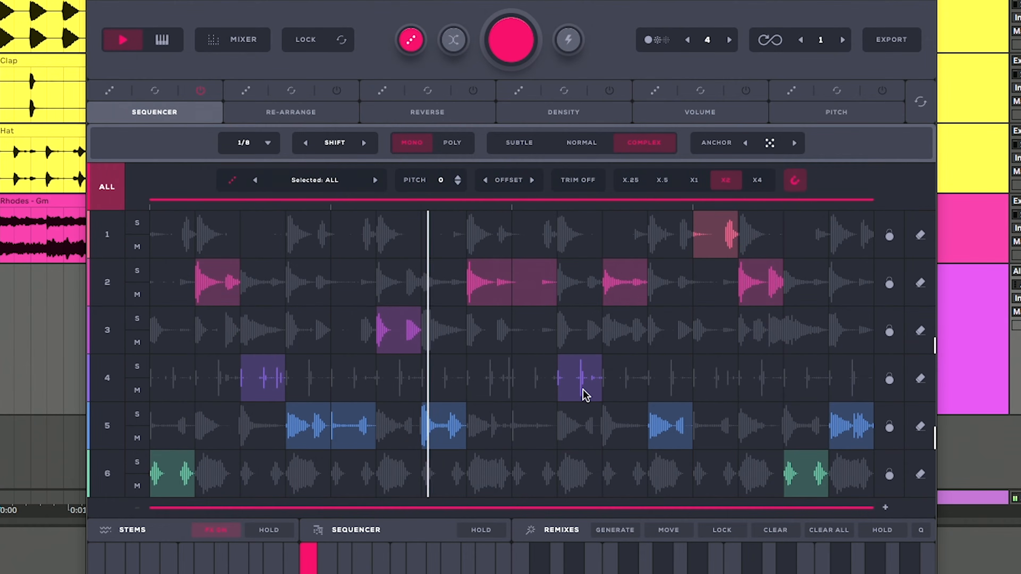
left_click(587, 334)
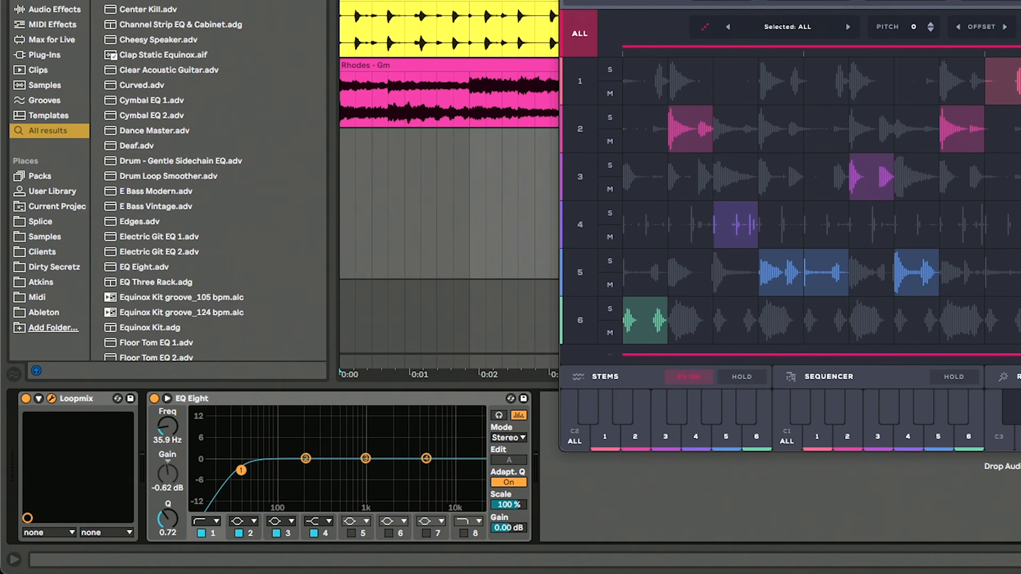
Raise the EQ Eight low-cut filter on the Loopmix track to 474 Hz
key("space")
left_click_drag(289, 470, 338, 467)
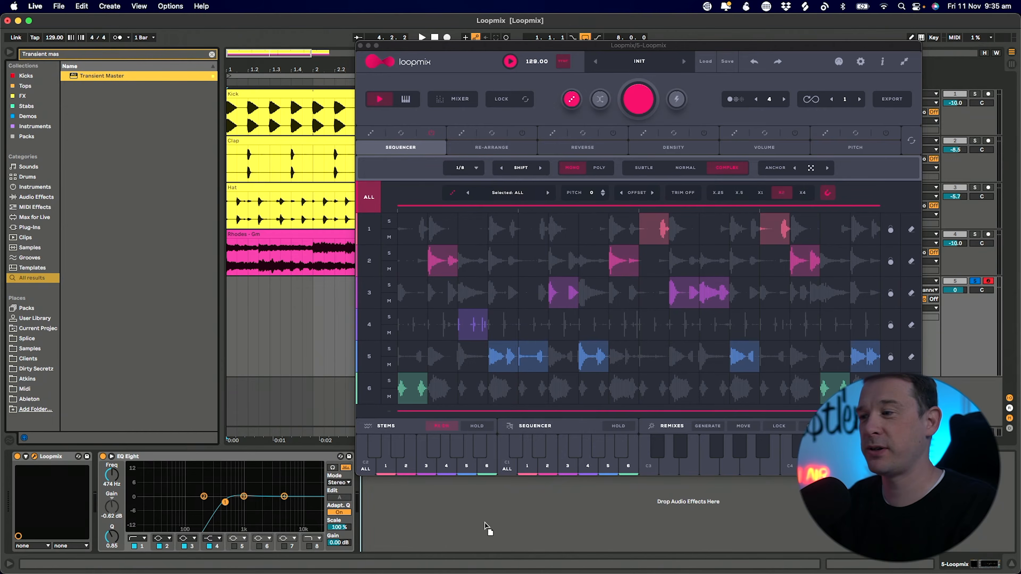
Add Transient Master after EQ Eight on the Loopmix track and lower its sustain during playback
left_click_drag(484, 532, 483, 530)
left_click_drag(527, 53, 303, 141)
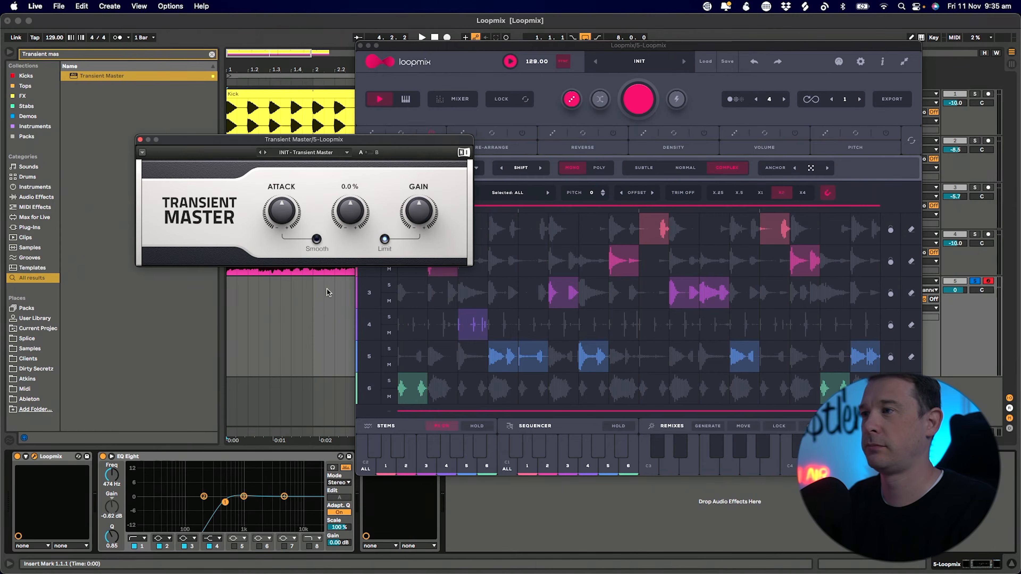
key("space")
left_click_drag(351, 212, 362, 286)
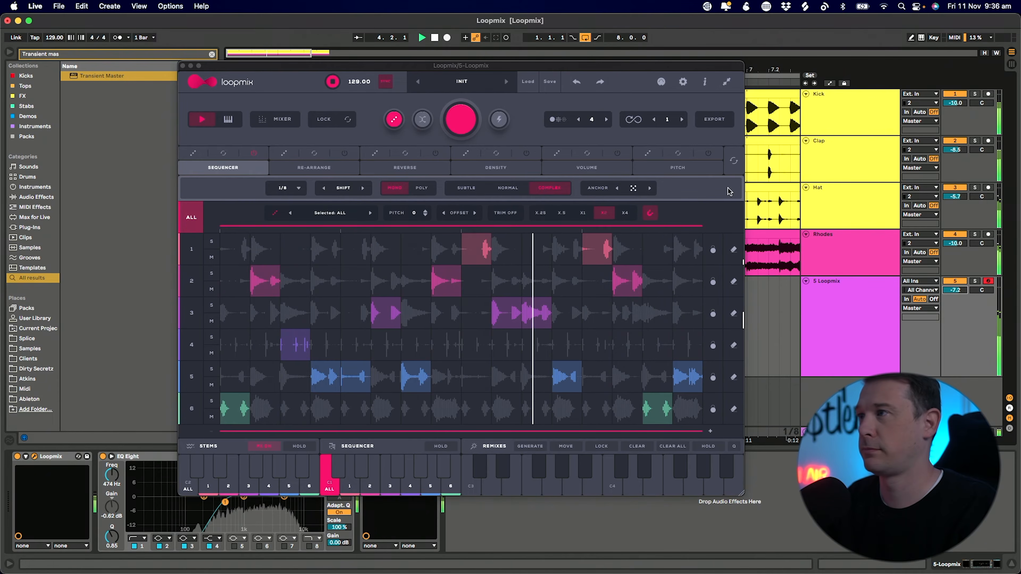
Reposition the Loopmix window clear of the track controls and generate five new random patterns in a row while listening
left_click_drag(464, 63, 580, 55)
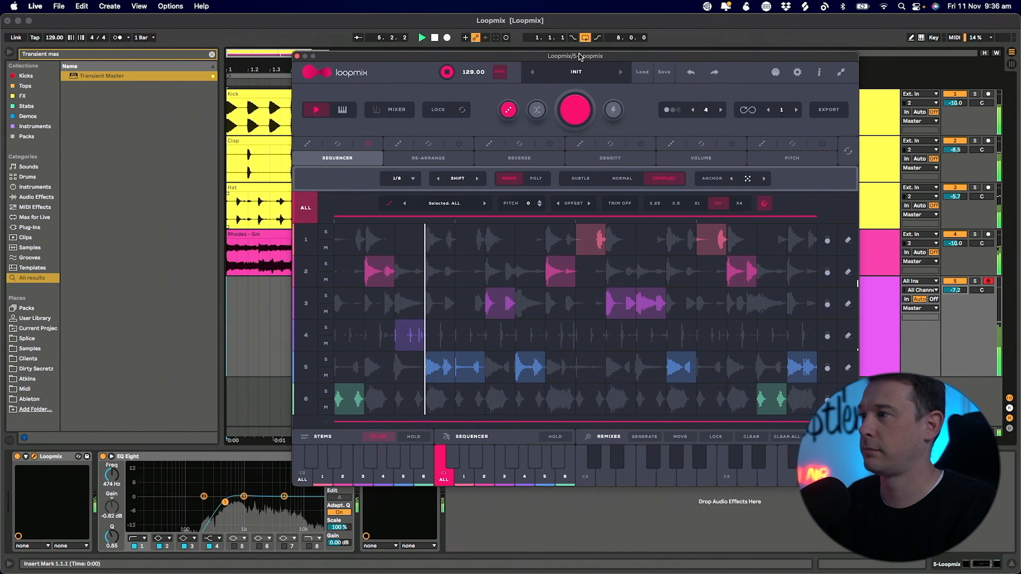
left_click(575, 109)
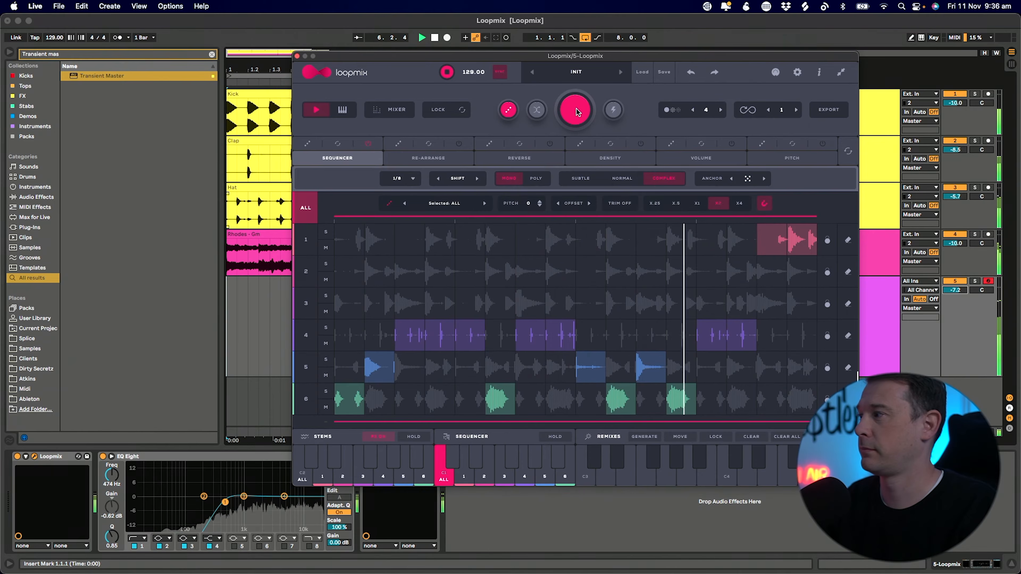
left_click(576, 110)
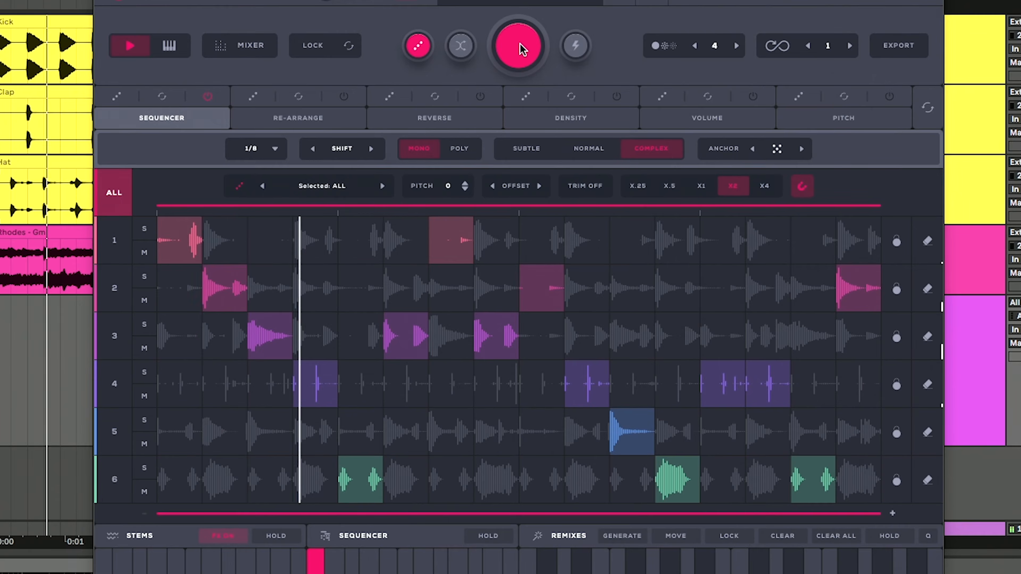
left_click(518, 47)
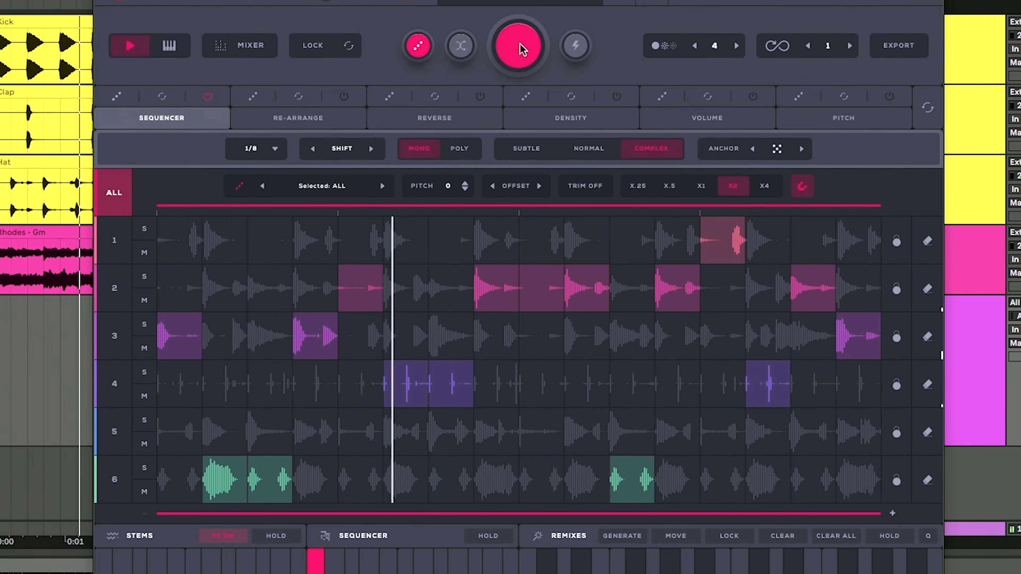
left_click(518, 48)
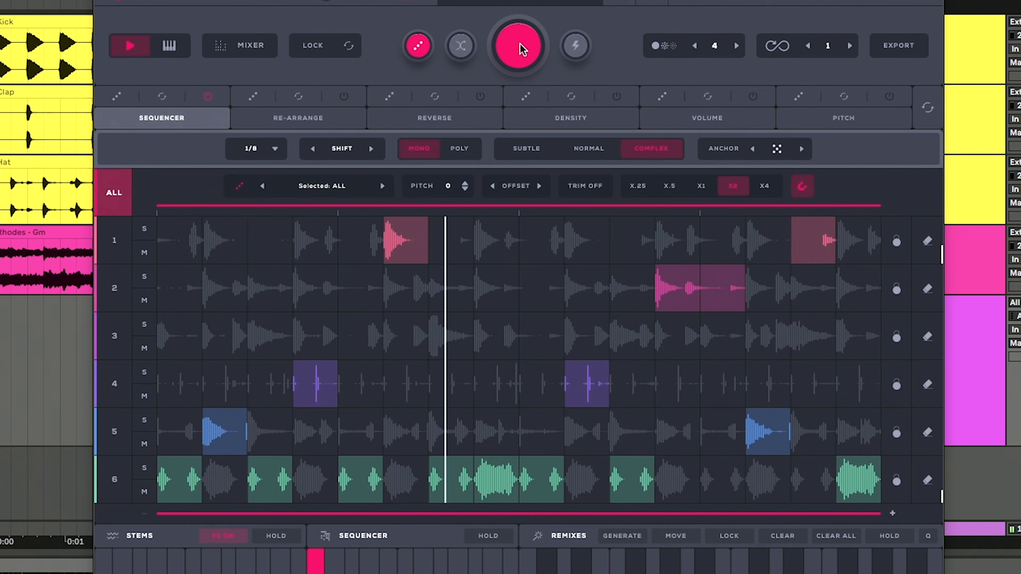
left_click(518, 48)
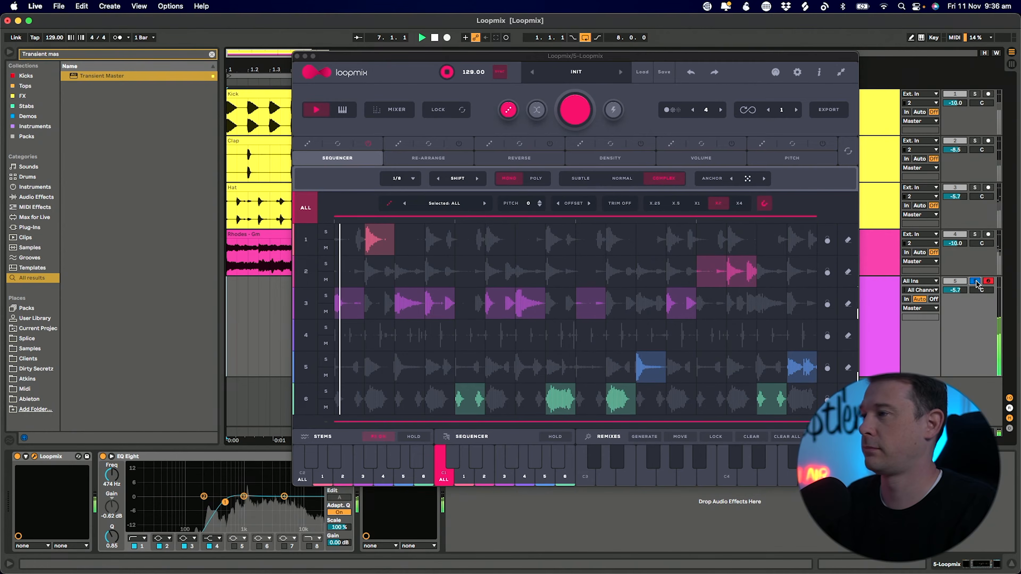
Shorten the Loopmix sequencer's loop range to the first eight steps of the pattern
left_click(823, 200)
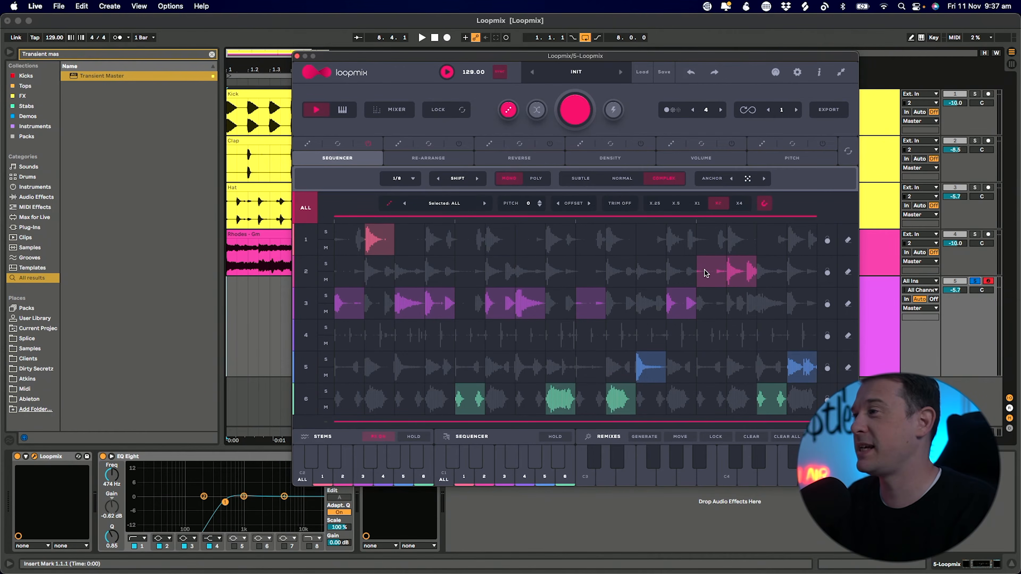
left_click_drag(816, 214, 584, 211)
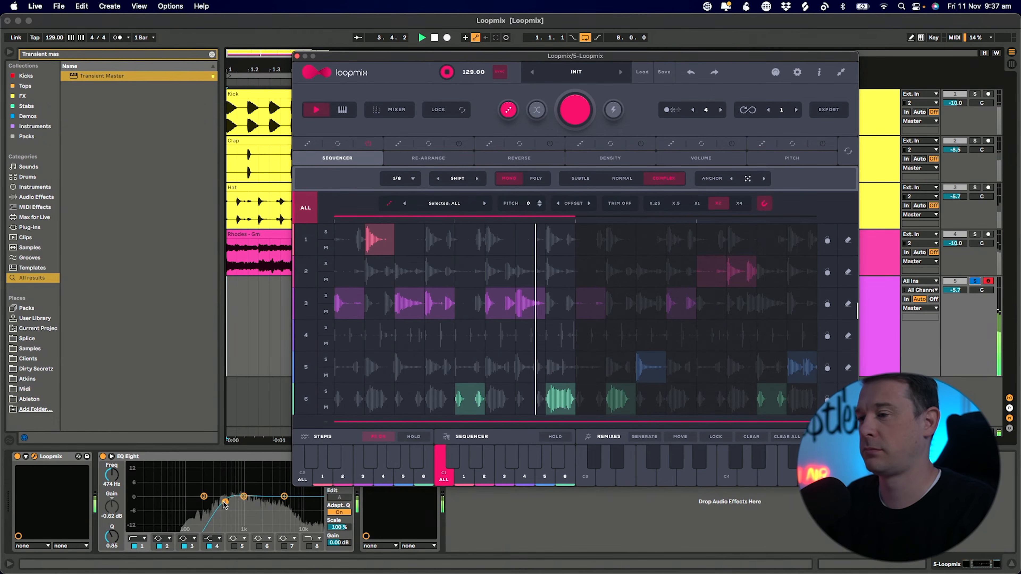
Raise the EQ Eight low-cut filter to 758 Hz and lower the Loopmix track's volume to -10.1 dB
left_click_drag(225, 503, 236, 502)
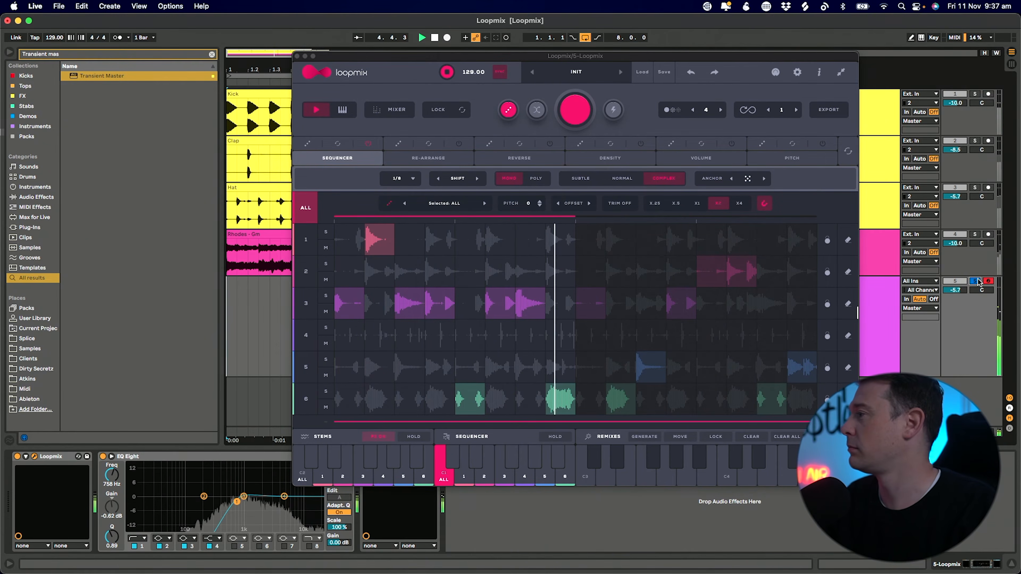
left_click_drag(958, 291, 958, 303)
left_click_drag(643, 56, 585, 53)
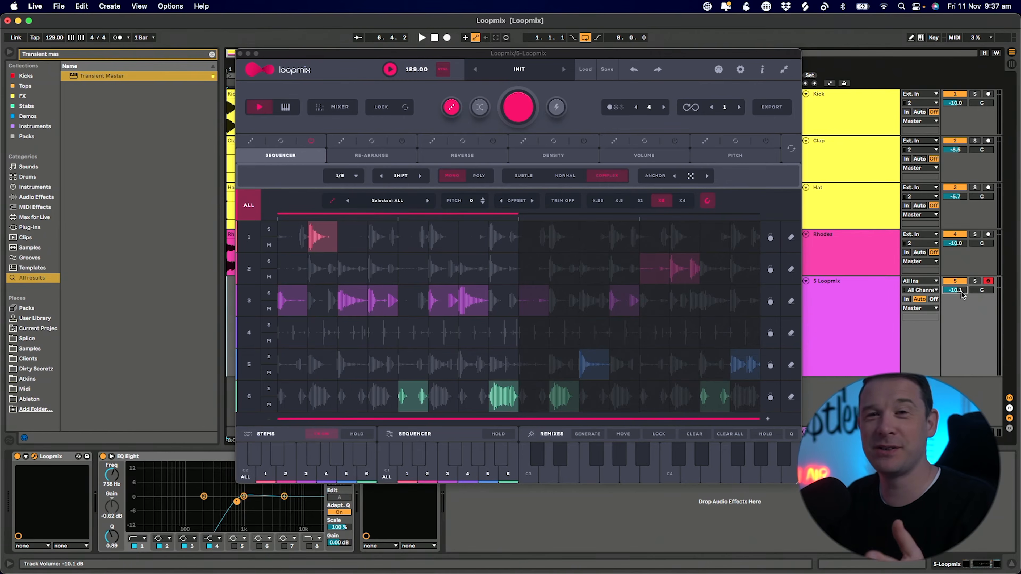
Look through the Sequencer, Re-Arrange, Reverse, Density and Volume editing pages of Loopmix
left_click(280, 158)
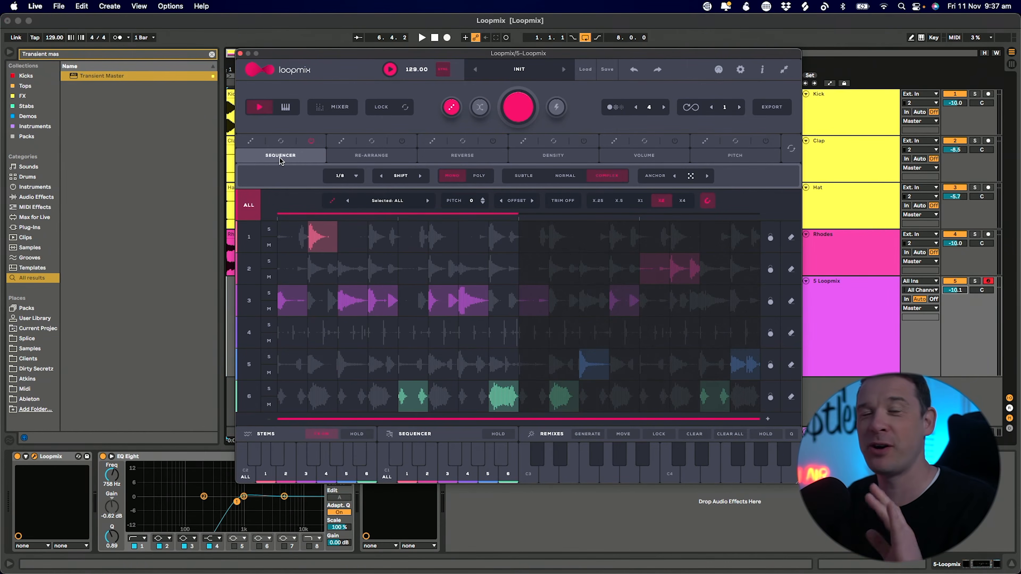
left_click(356, 158)
left_click(462, 156)
left_click(553, 156)
left_click(632, 159)
Re-arrange row 3 so its sixth step plays slice 11, and assign a different slice to the eighth step of row 6
left_click(384, 157)
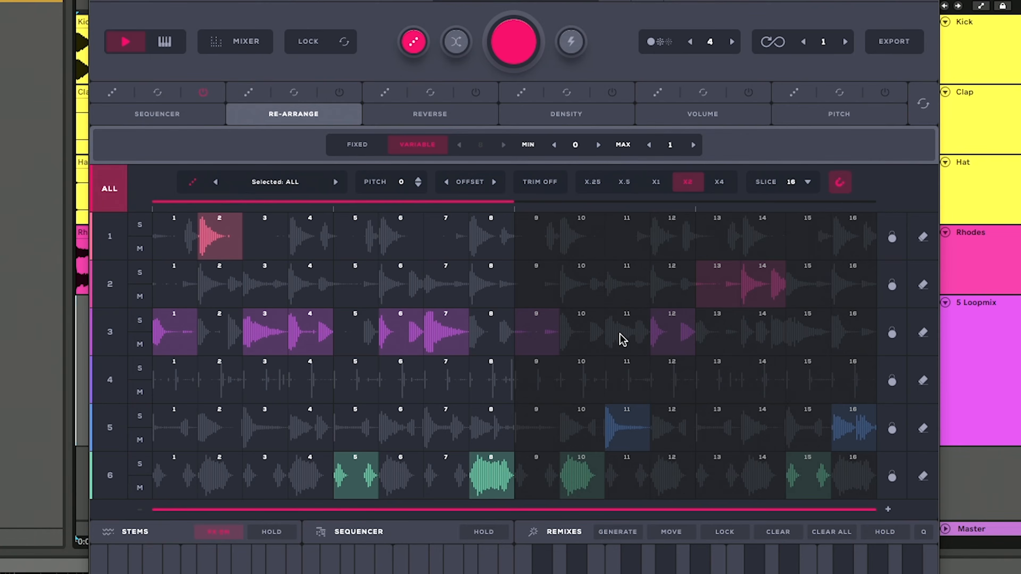
left_click_drag(615, 334, 467, 336)
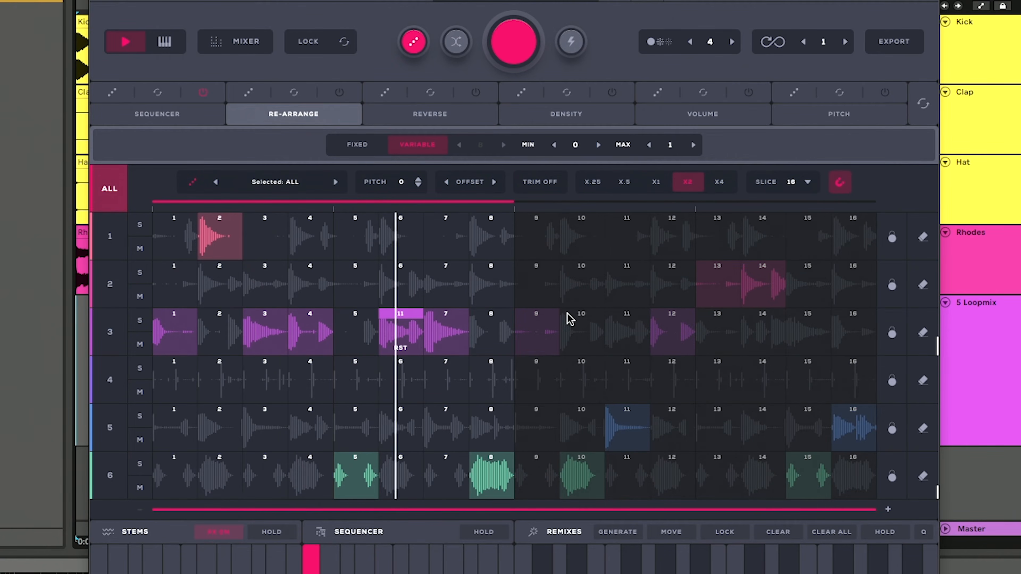
left_click_drag(268, 481, 489, 480)
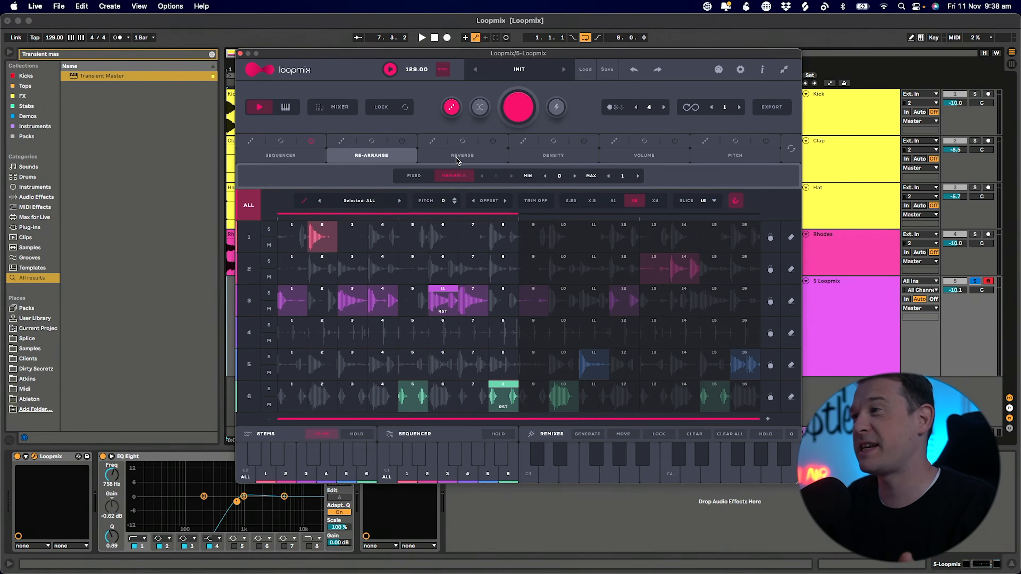
Toggle reverse on individual active slices of row 3 while the pattern plays
left_click(457, 158)
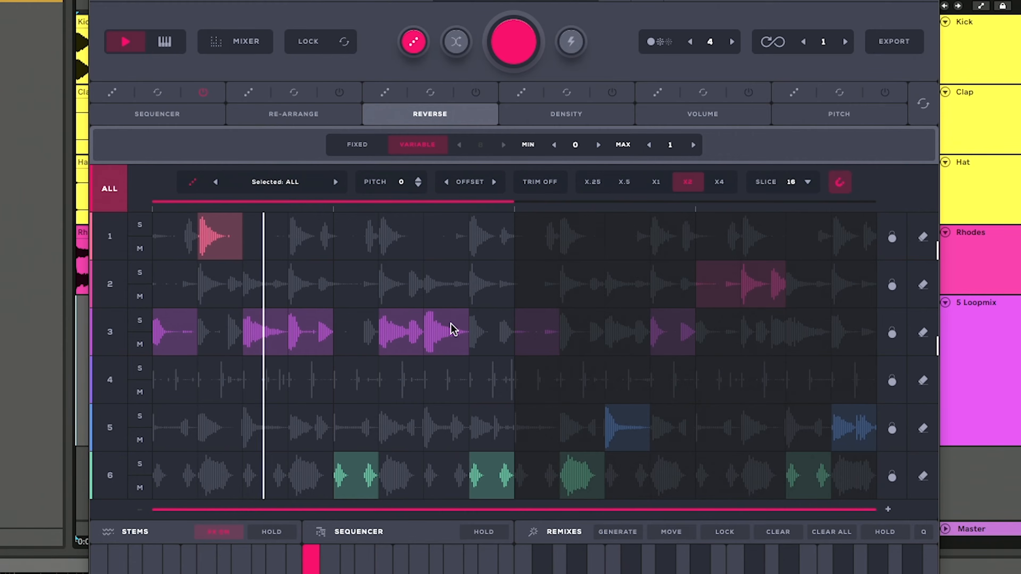
left_click(478, 292)
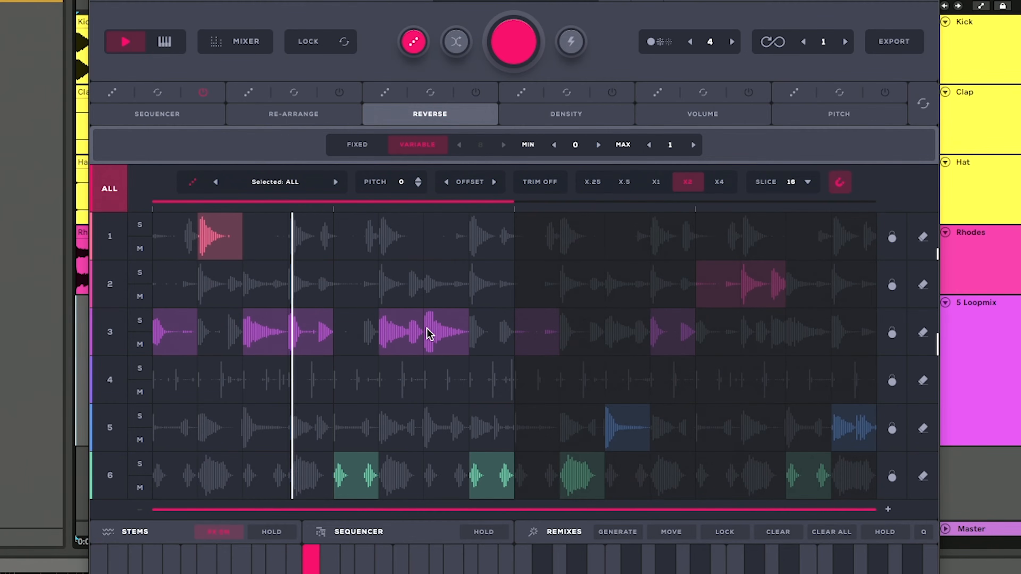
left_click(388, 330)
Raise the density of the third step in row 3 to 2 and then higher while the pattern plays
left_click(587, 111)
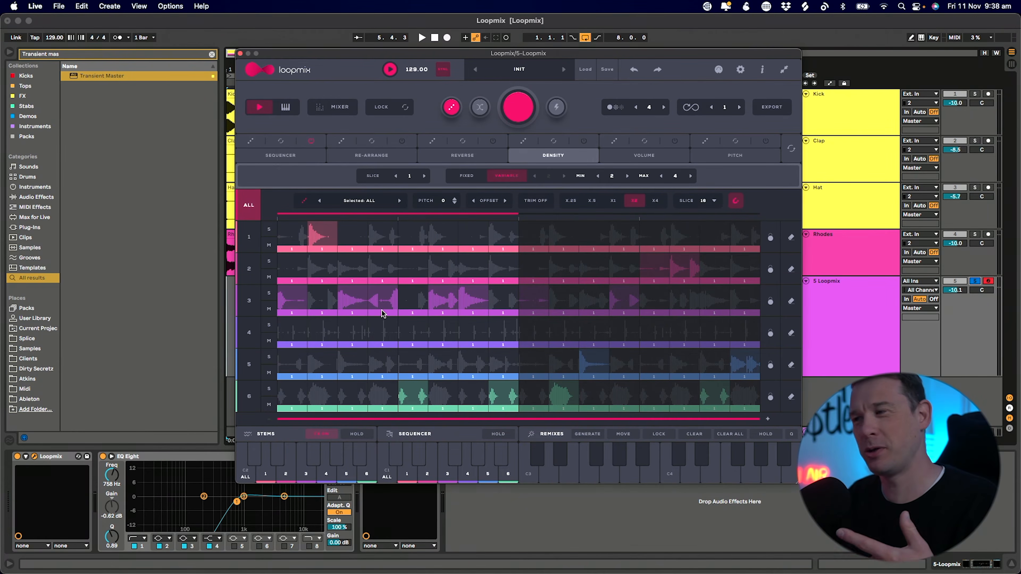
key("space")
left_click(353, 304)
left_click_drag(353, 303, 355, 309)
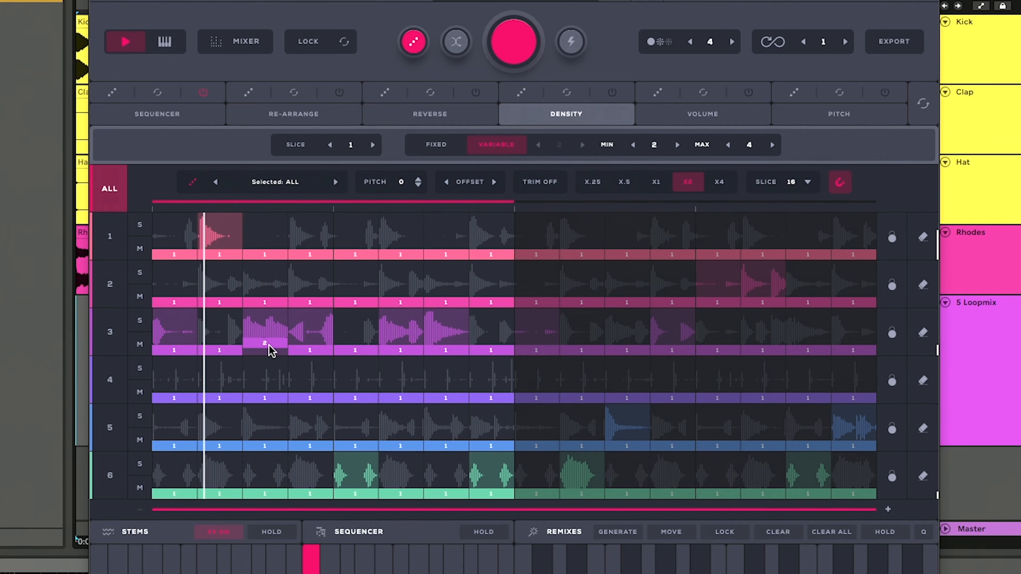
left_click_drag(268, 345, 269, 330)
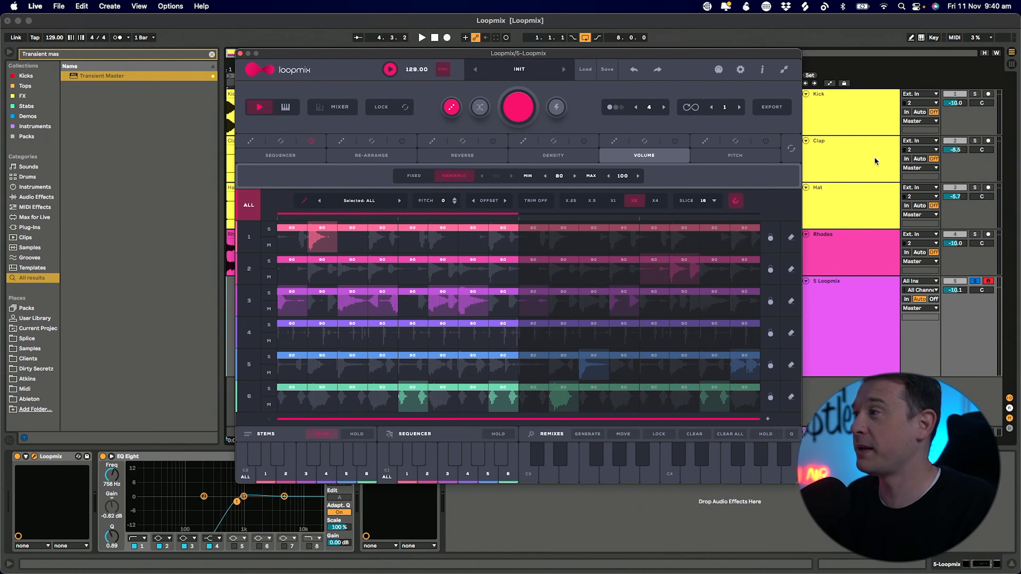
Randomize the pitch shift of all slices twice during playback, using the variable -12 to +12 range in the minor scale
left_click(839, 114)
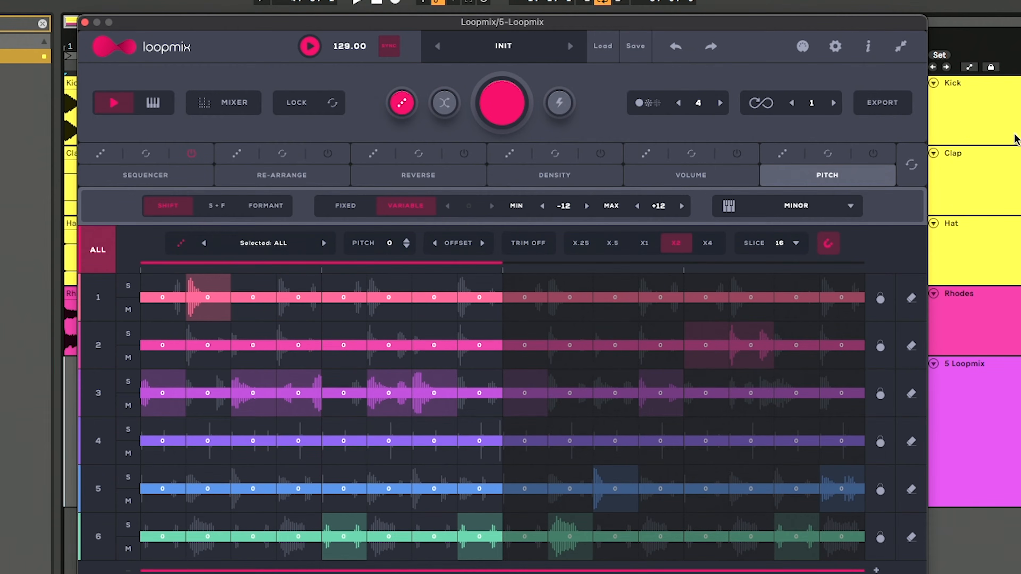
key("space")
left_click(785, 152)
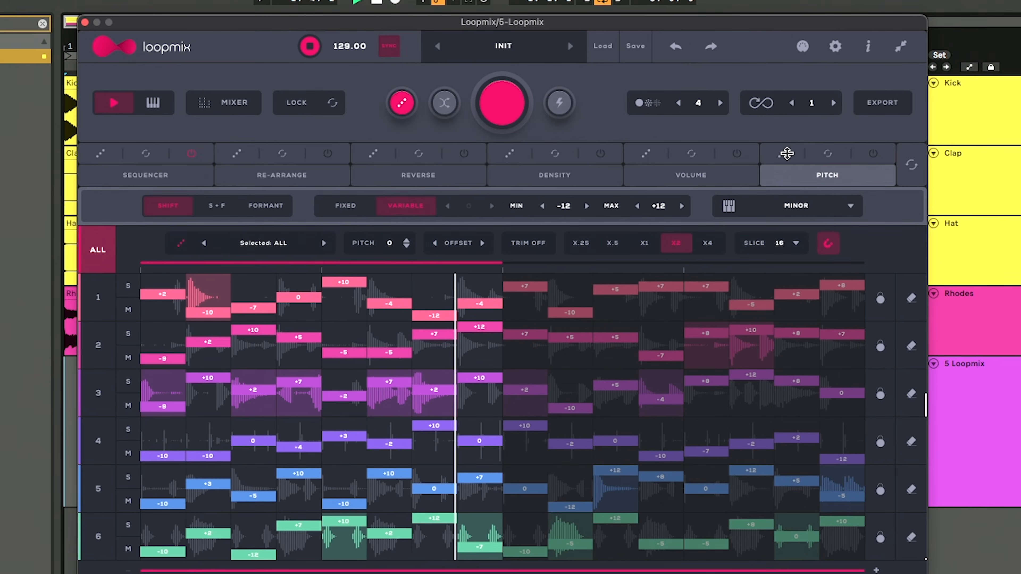
left_click(780, 153)
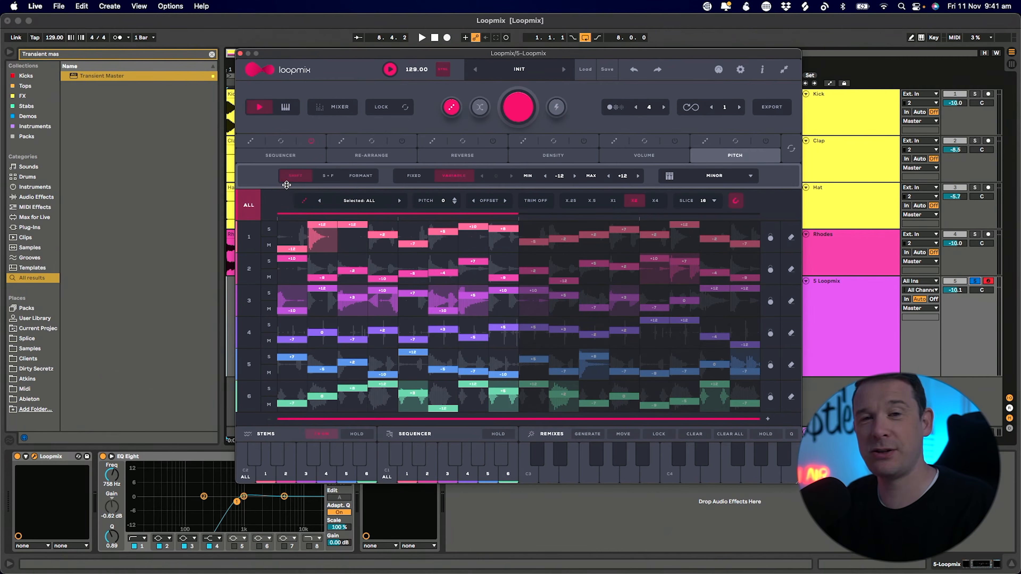
Switch the pitch mode to Formant and randomize the values of all slices during playback
left_click(265, 206)
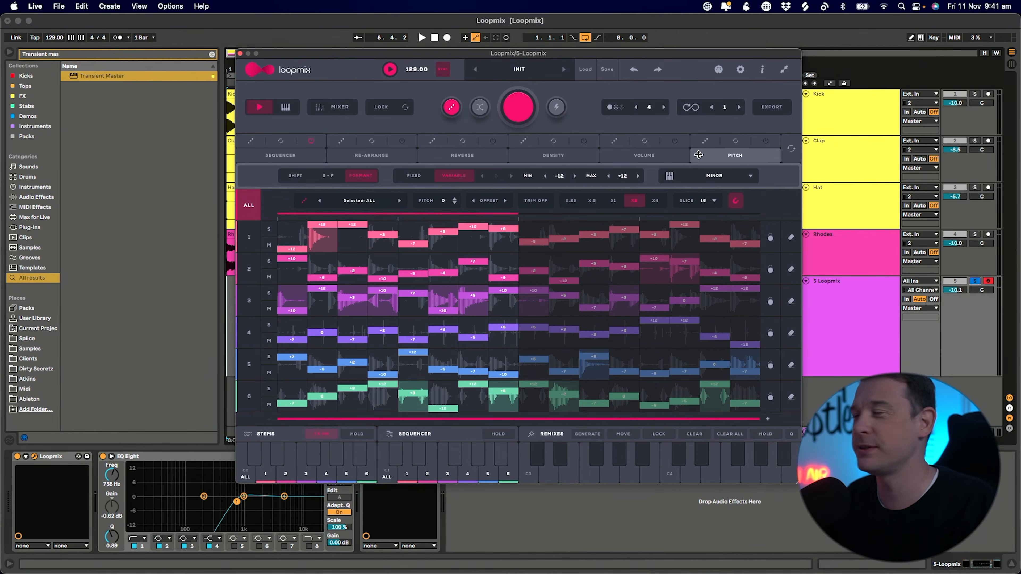
key("space")
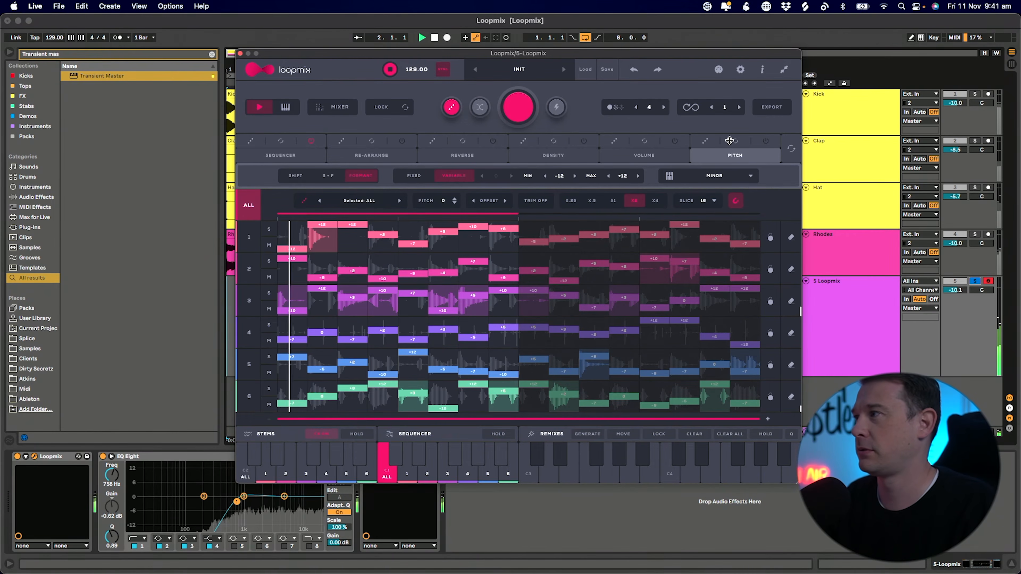
left_click(705, 141)
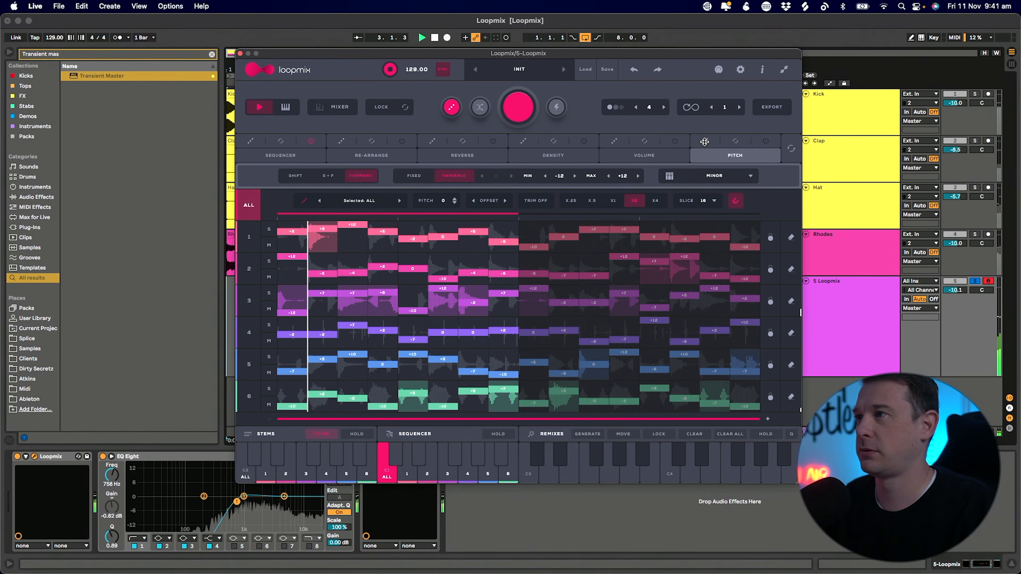
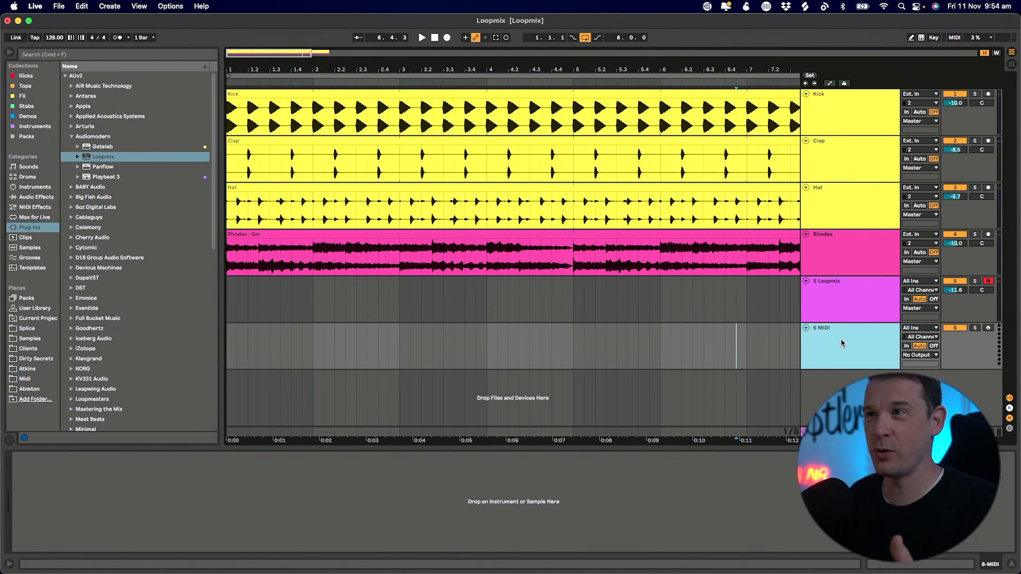
Load a second instance of Loopmix onto the empty MIDI track 6
left_click(108, 159)
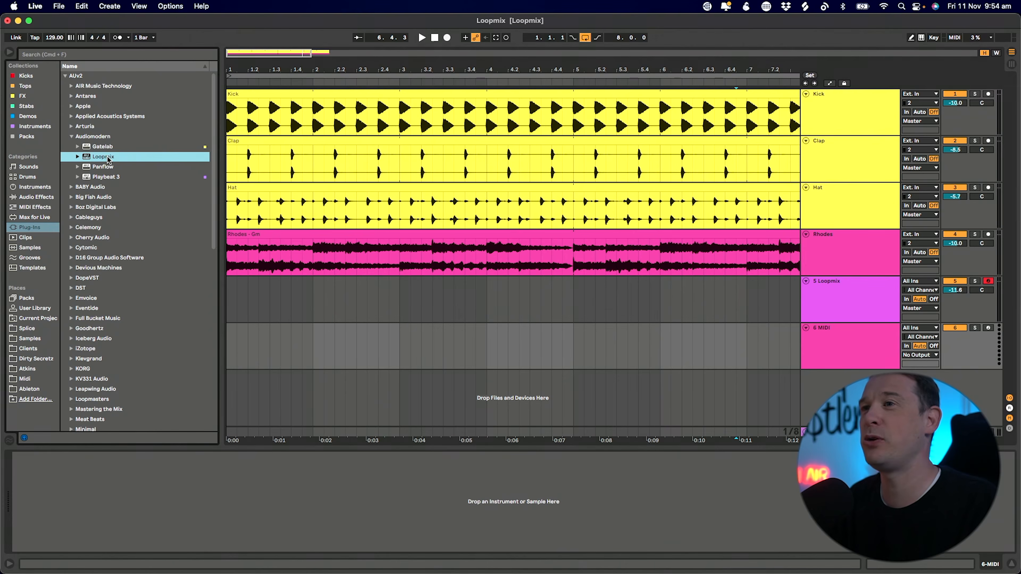
left_click_drag(818, 343, 817, 343)
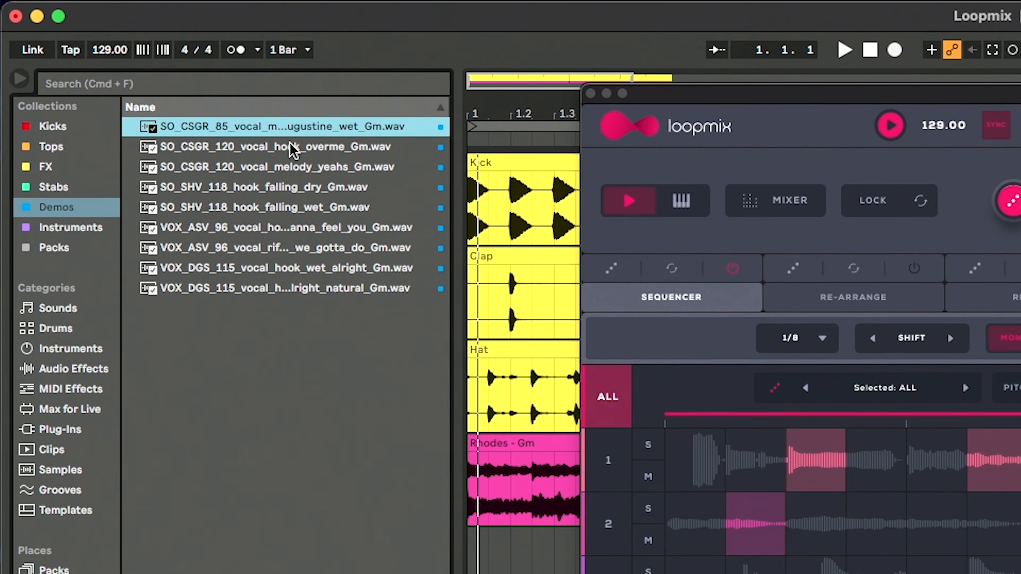
Preview several G minor vocal samples in the Demos collection, including the yeahs melody, falling hook, feel you and gotta do vocals
left_click(286, 171)
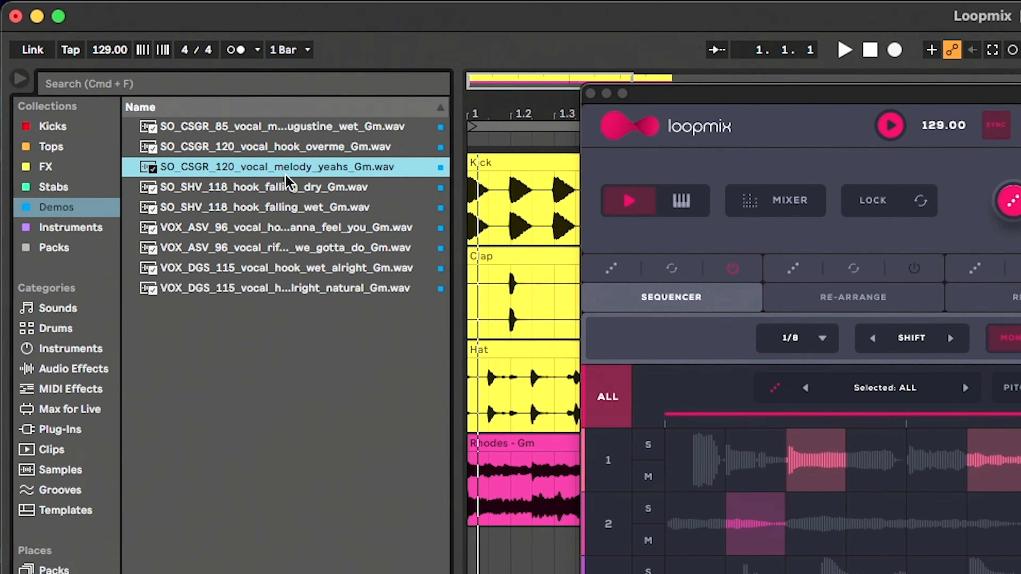
left_click(292, 189)
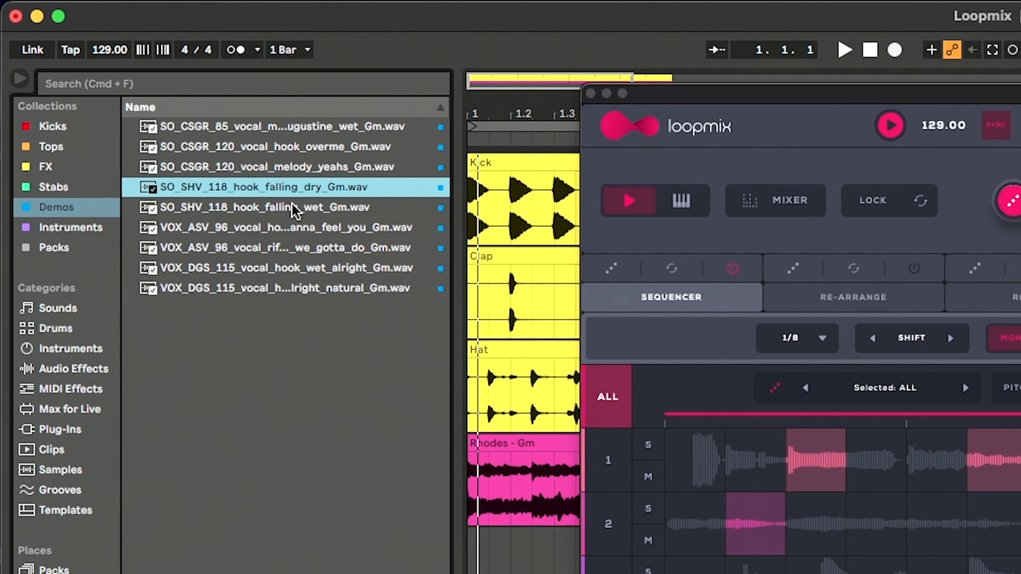
left_click(297, 225)
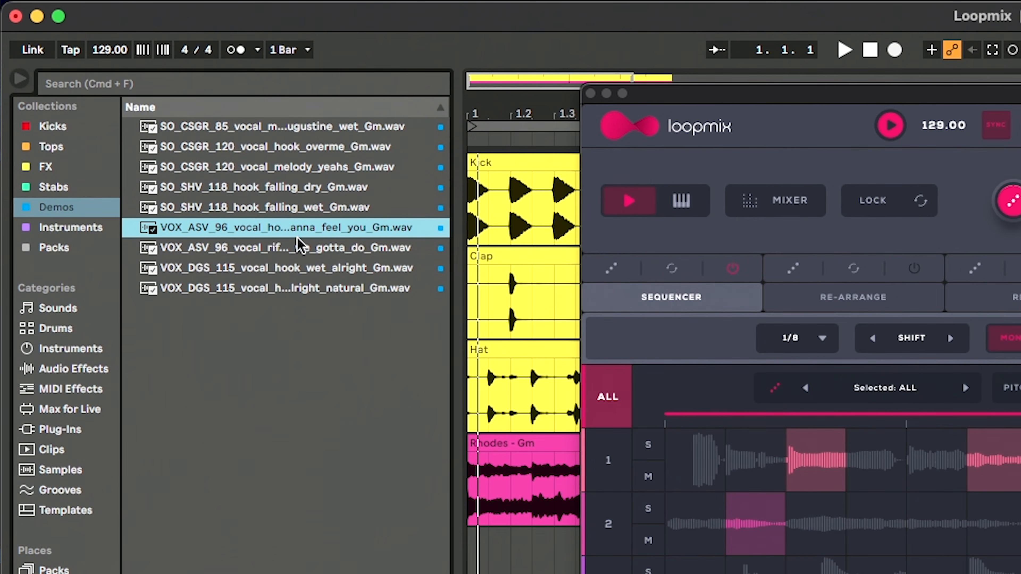
left_click(323, 251)
Load vocal loops from the Demos collection into the six rows of the new Loopmix instance
left_click_drag(143, 126, 463, 267)
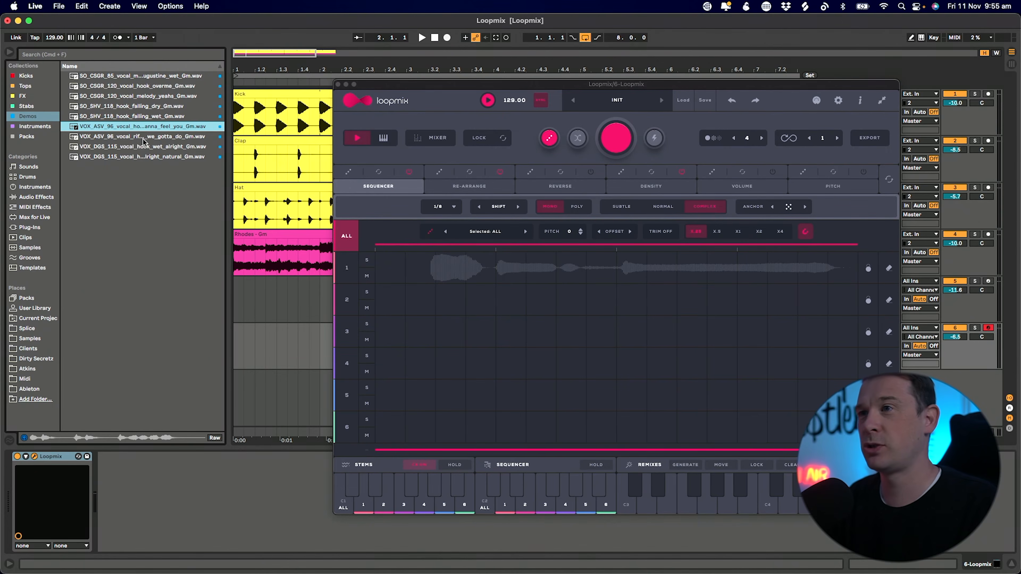
left_click_drag(143, 137, 483, 299)
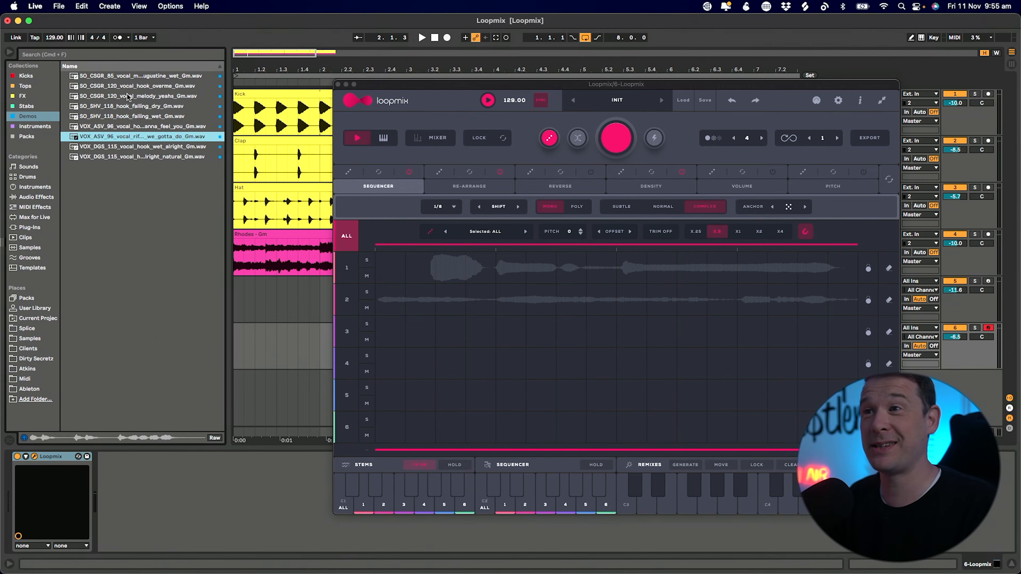
left_click(133, 106)
left_click_drag(132, 106, 487, 306)
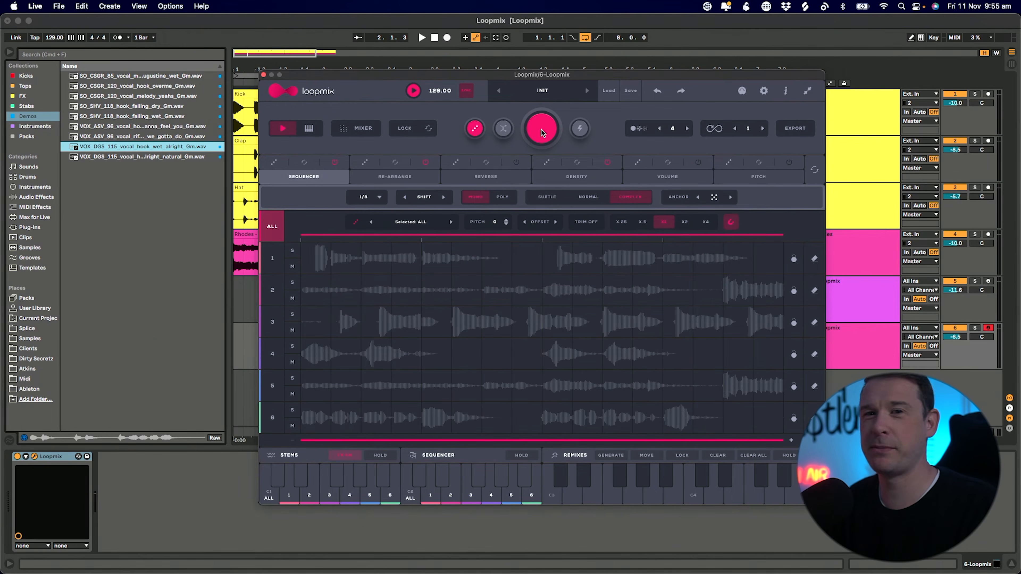
Generate a random vocal pattern, then turn off and reset the Density and Re-Arrange effects
left_click(541, 129)
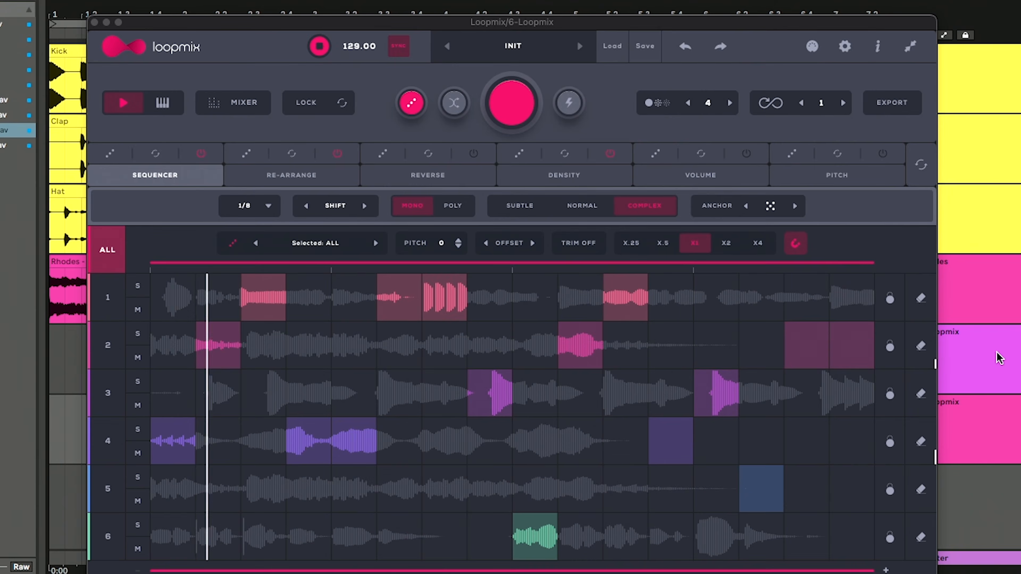
left_click(610, 154)
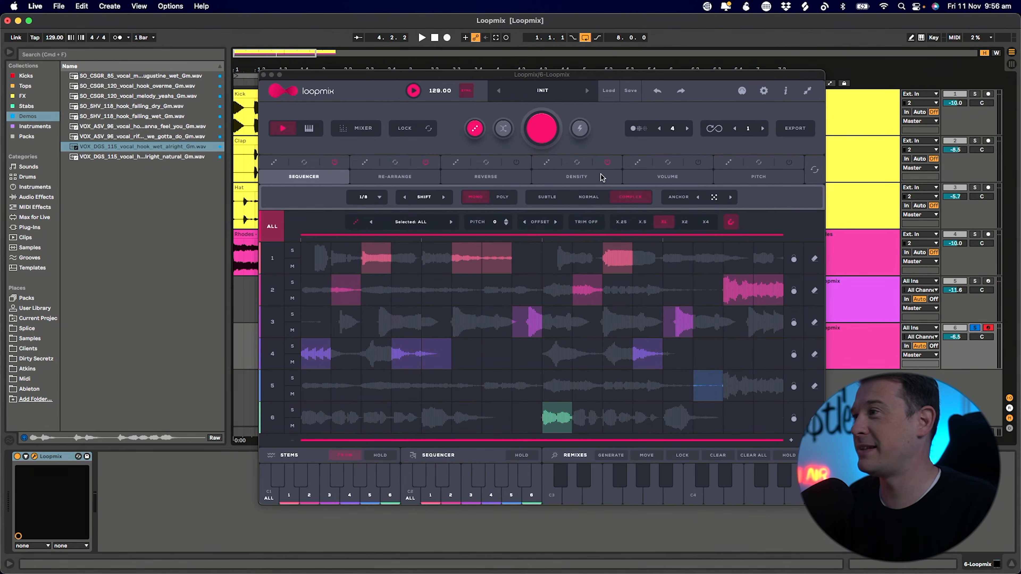
left_click(577, 163)
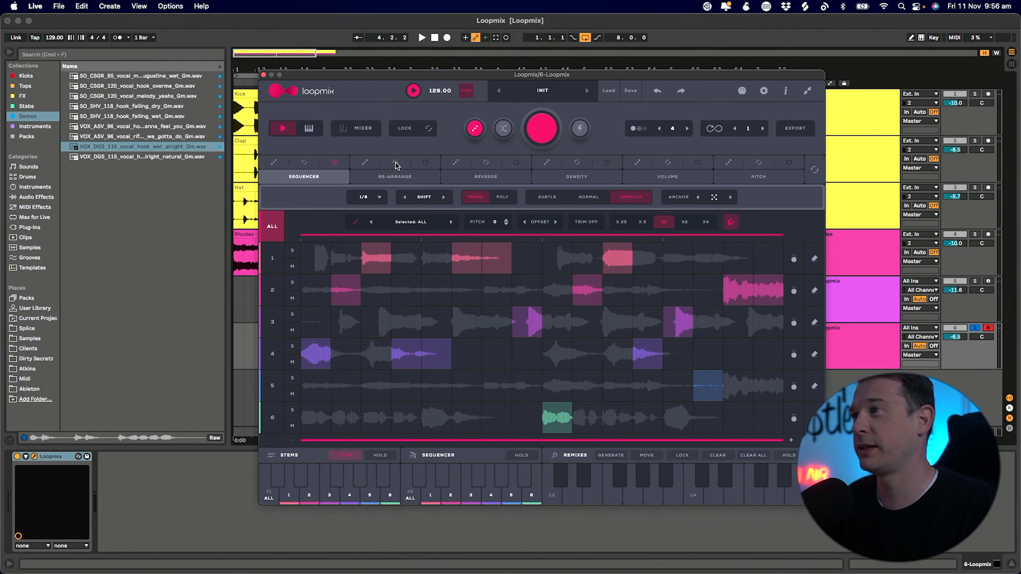
Audition the vocal pattern and turn on Trim for all loops
key("space")
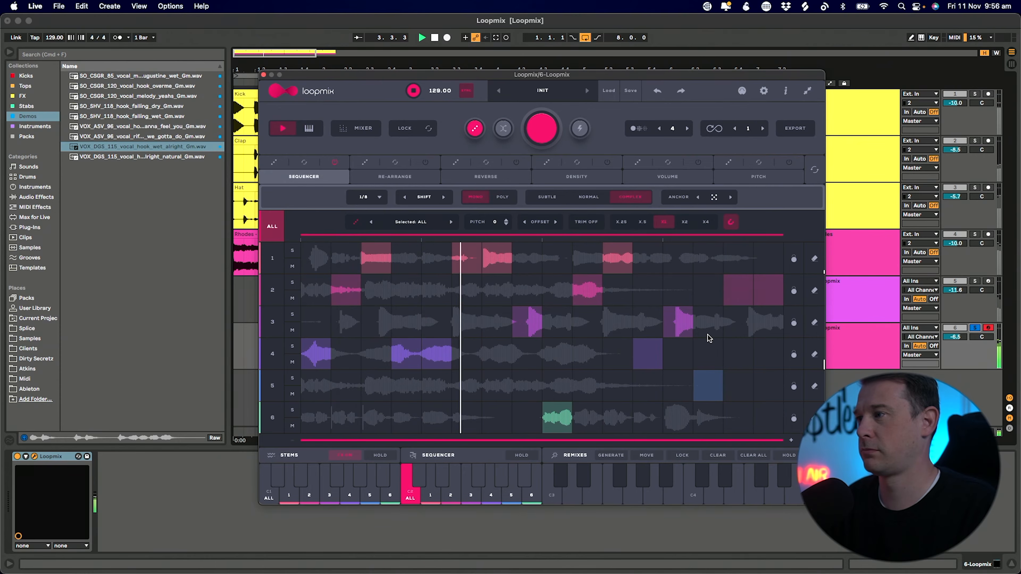
key("space")
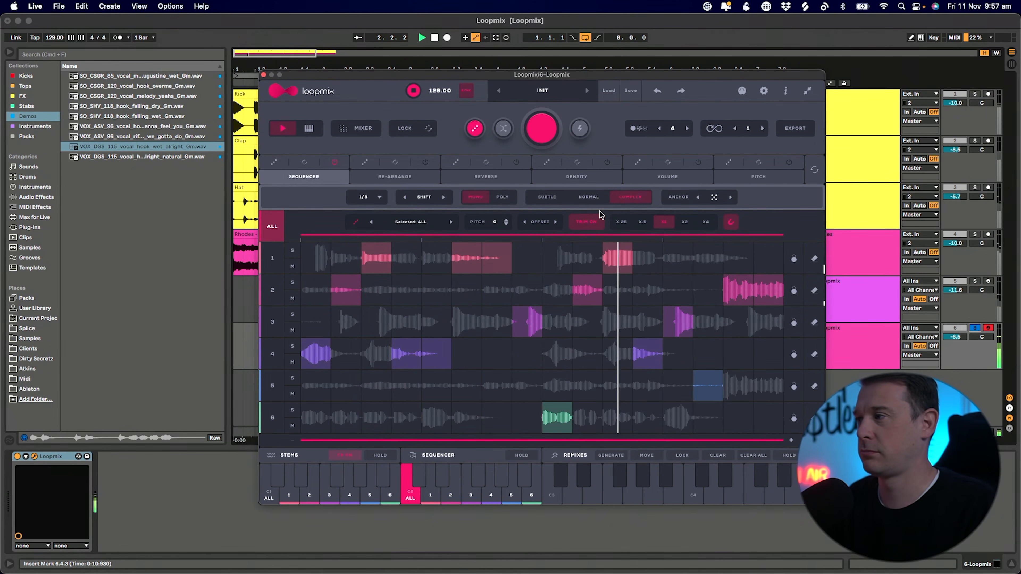
key("space")
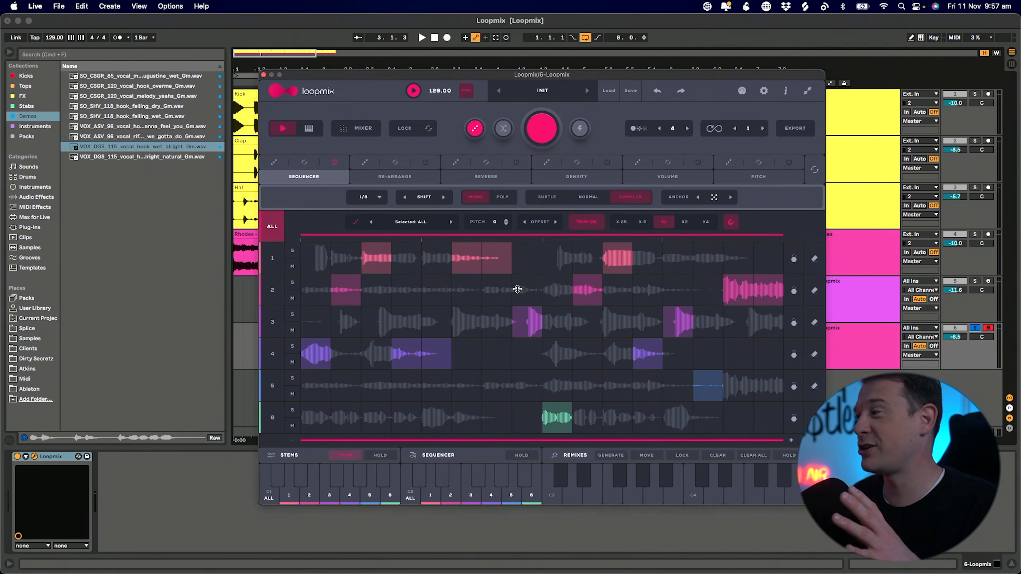
With the vocal track unsoloed and its volume at -3.3 dB, activate the ninth step of row 4 and clear the eighth step of row 3
left_click(973, 328)
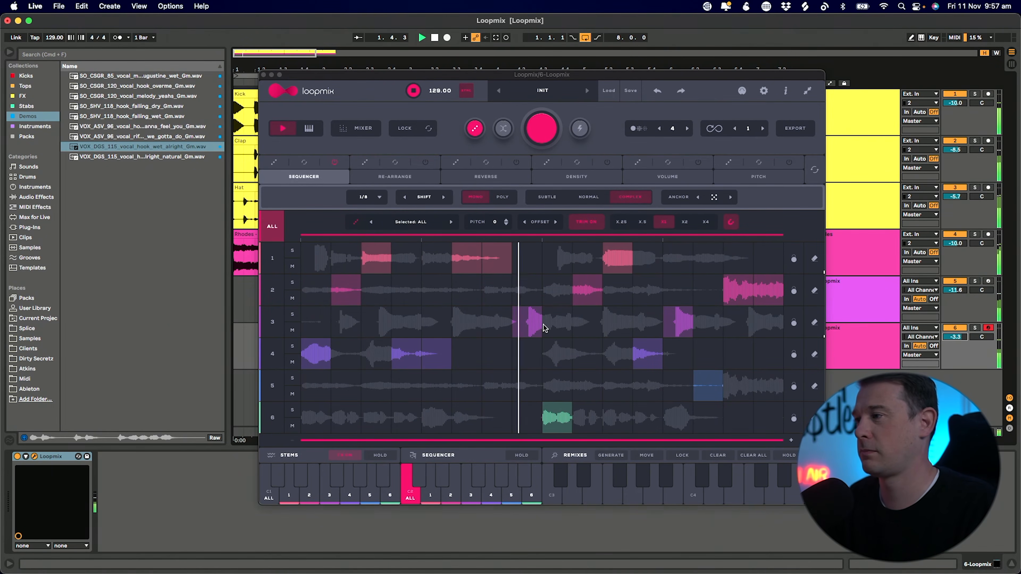
left_click(550, 326)
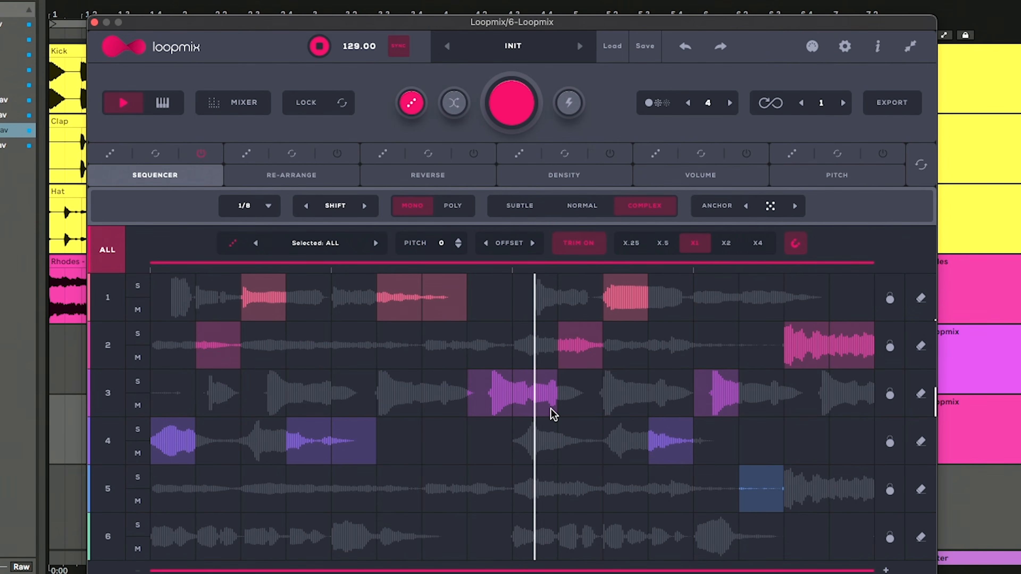
left_click(536, 435)
left_click(502, 399)
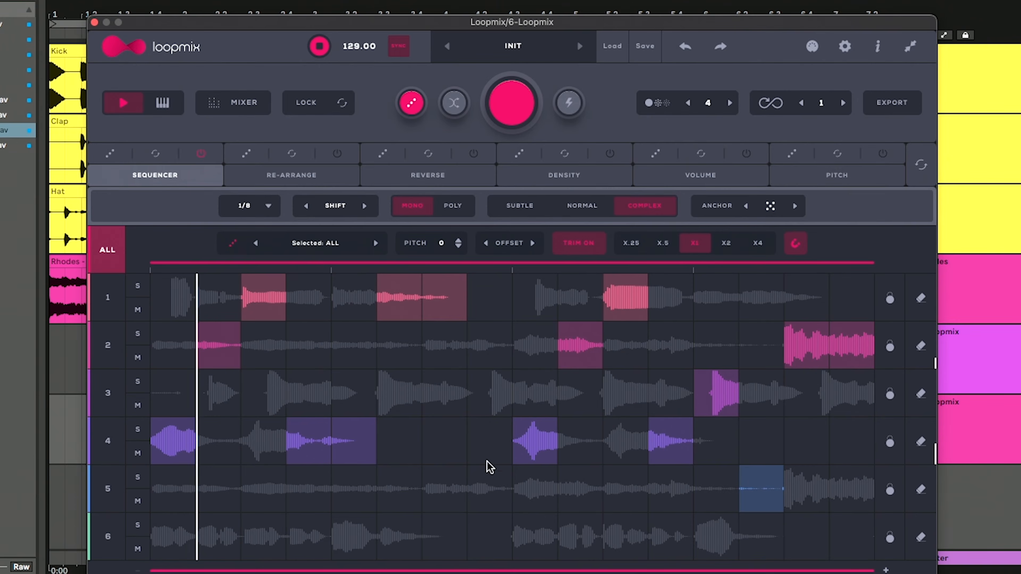
Activate the eighth step of row 5 and replace the chops on steps 13 and 14 with those of row 1
left_click(486, 490)
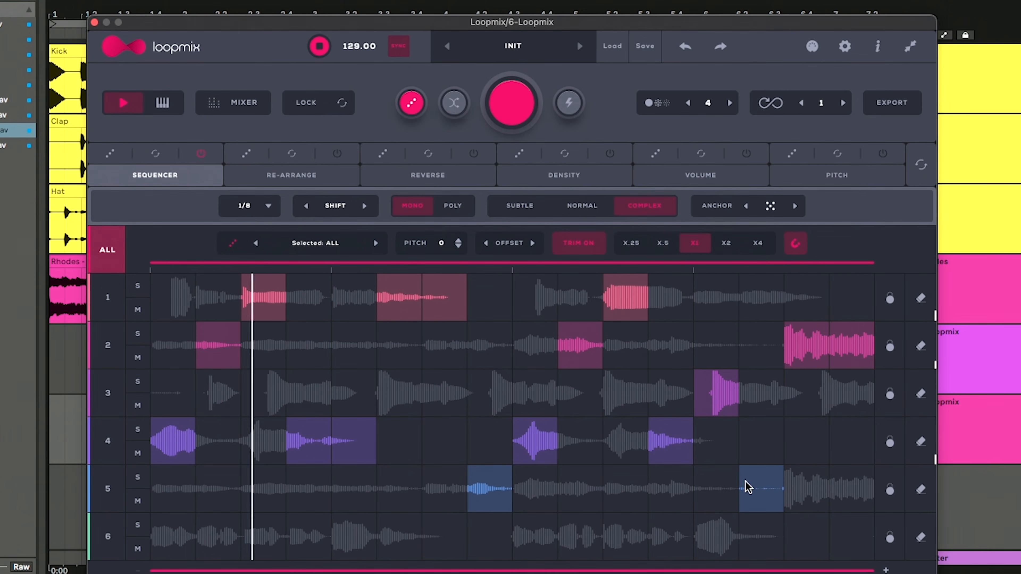
left_click(757, 398)
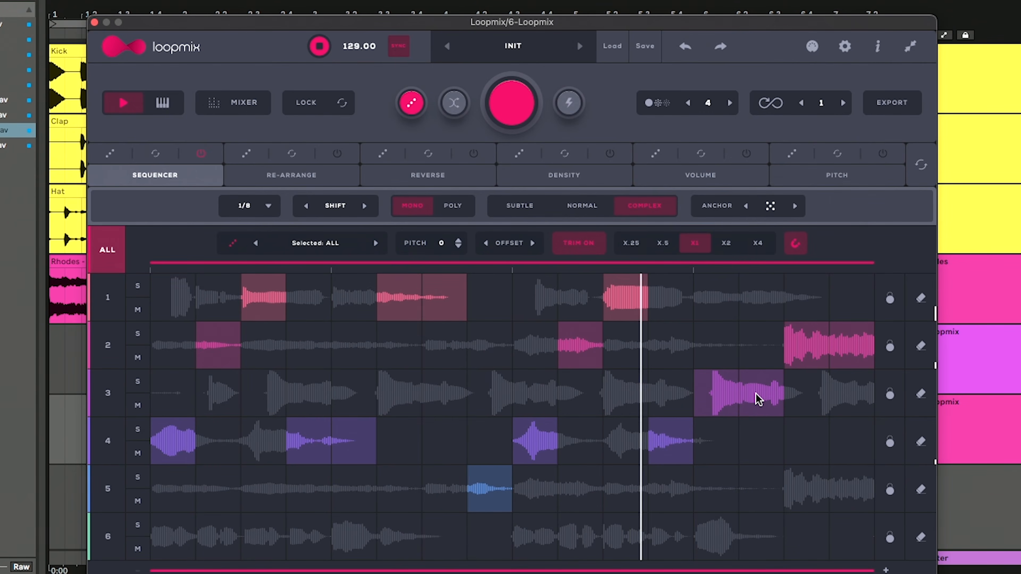
left_click(729, 392)
left_click(756, 390)
left_click(713, 297)
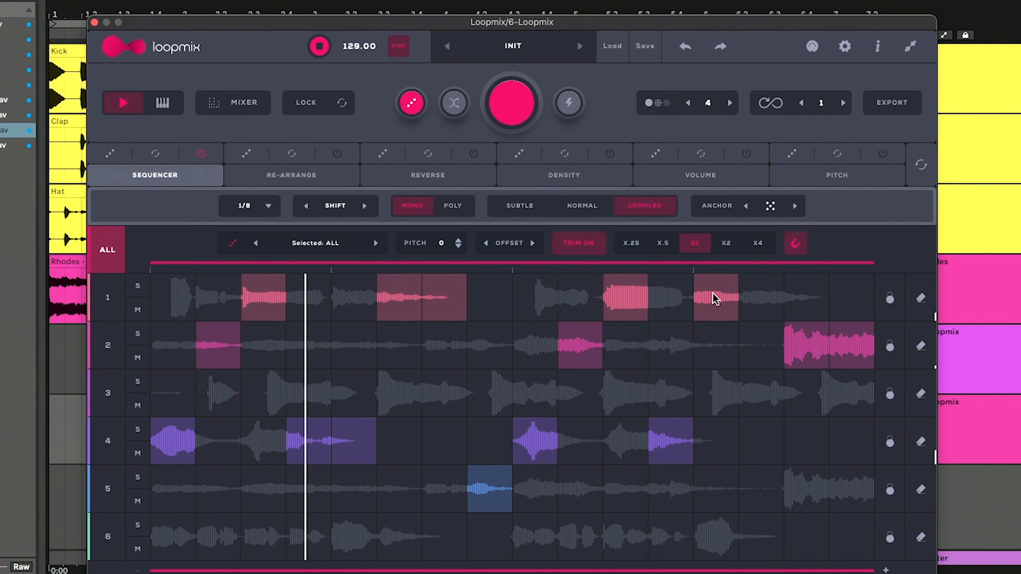
left_click(755, 299)
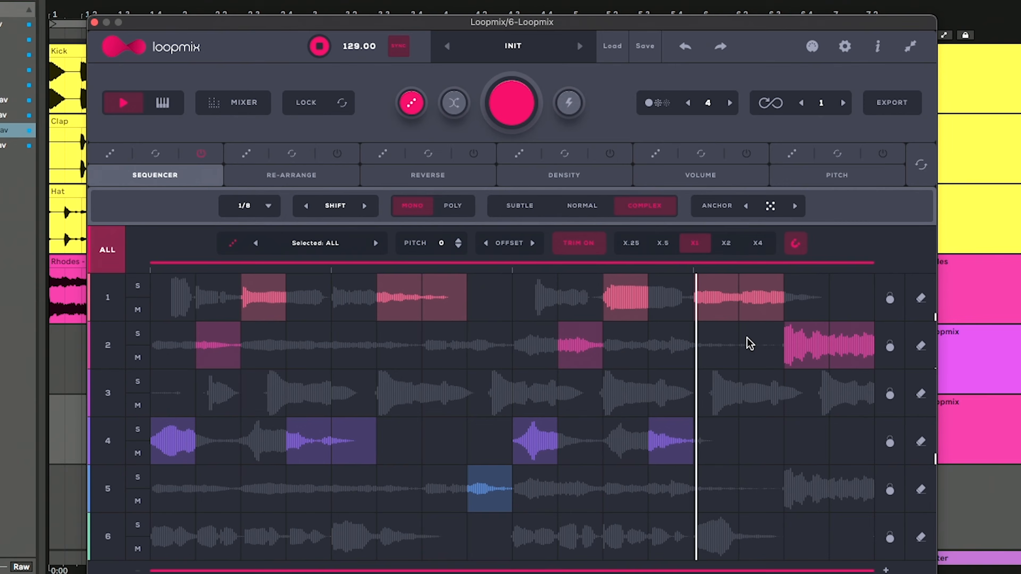
Try the row 6 chops on steps 12 to 14, and bring back row 4 on step 12 and row 1 on steps 13 and 14
left_click(726, 309)
left_click(758, 307)
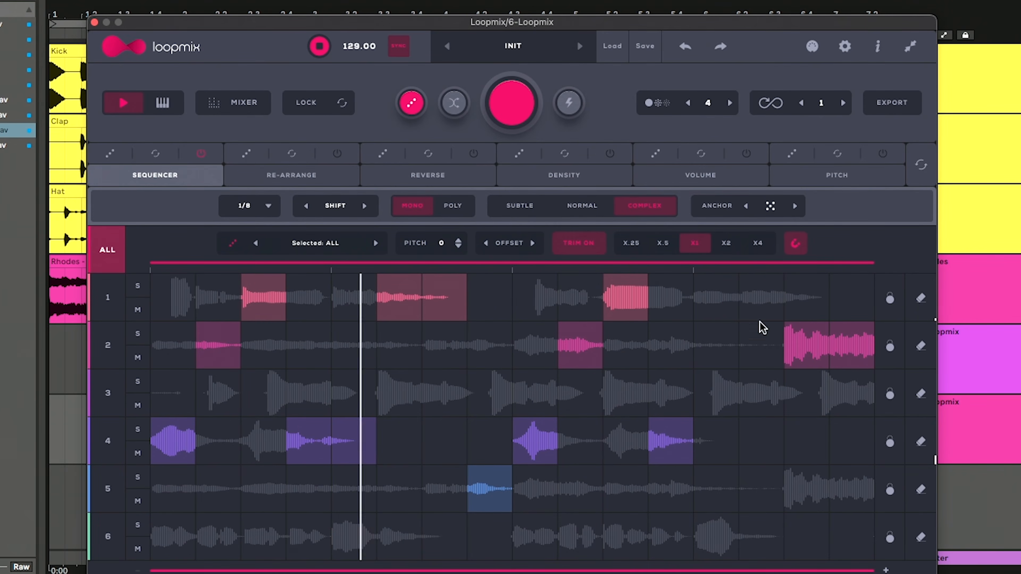
left_click(734, 546)
left_click(765, 547)
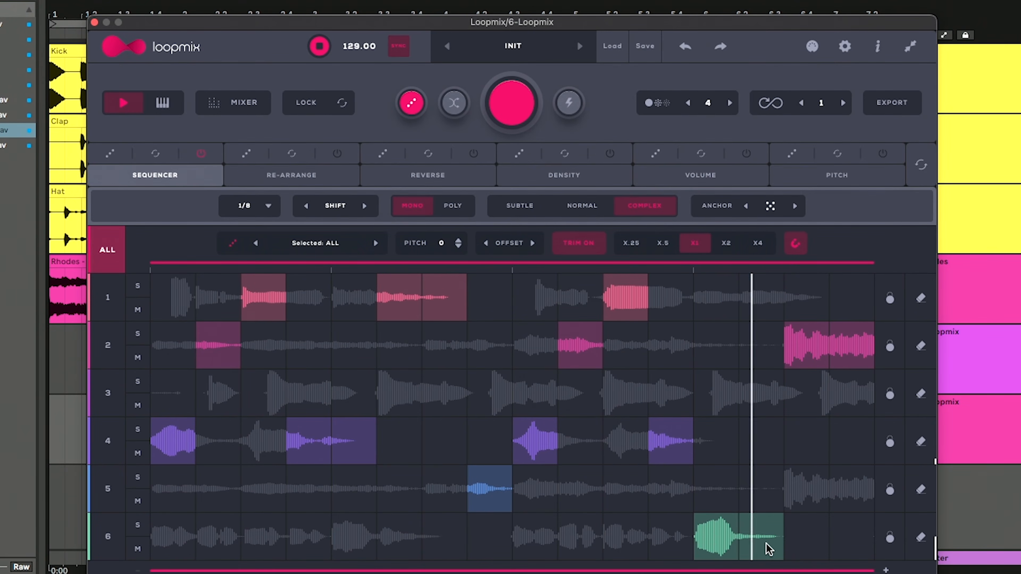
left_click(678, 541)
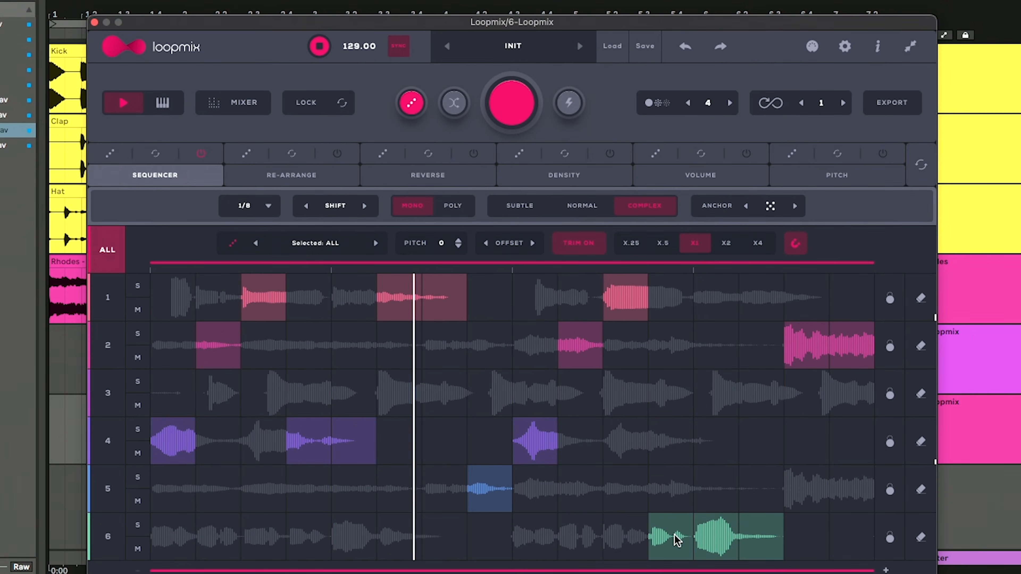
left_click(675, 451)
left_click(723, 532)
left_click(756, 533)
left_click(718, 303)
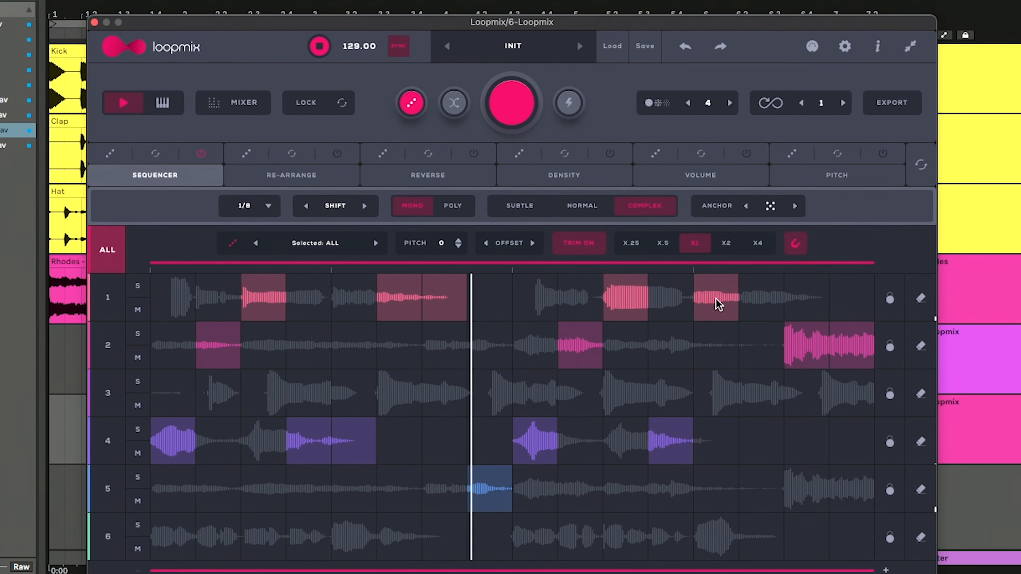
left_click(753, 304)
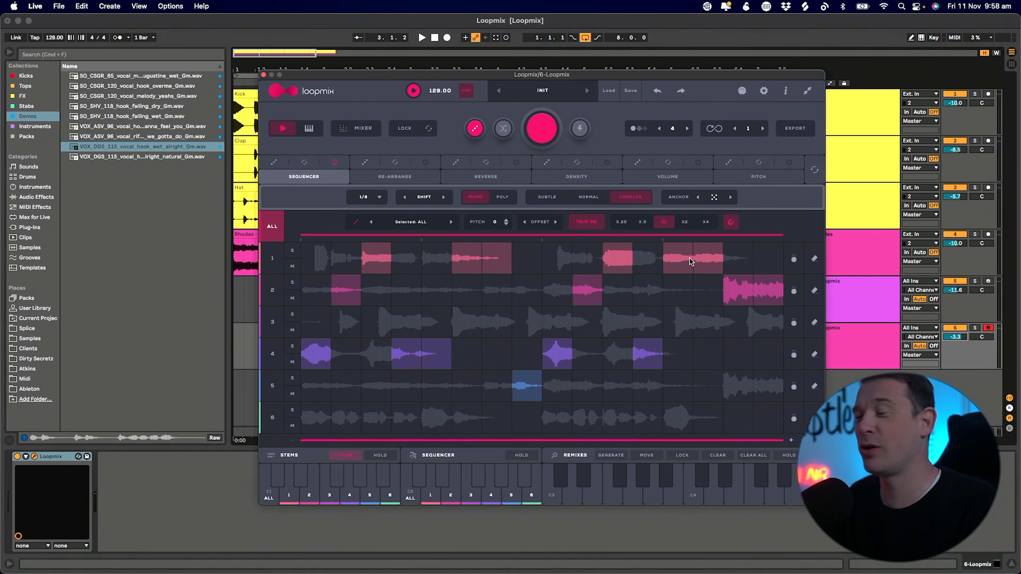
Set the pitch shift of steps 13 and 14 in row 1 to +1 while the track plays
left_click(755, 179)
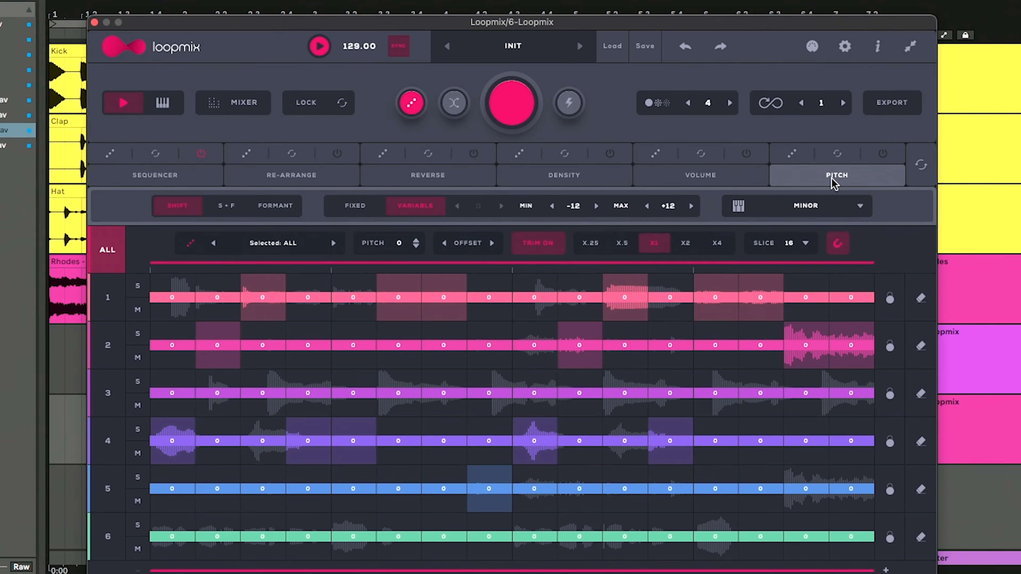
key("space")
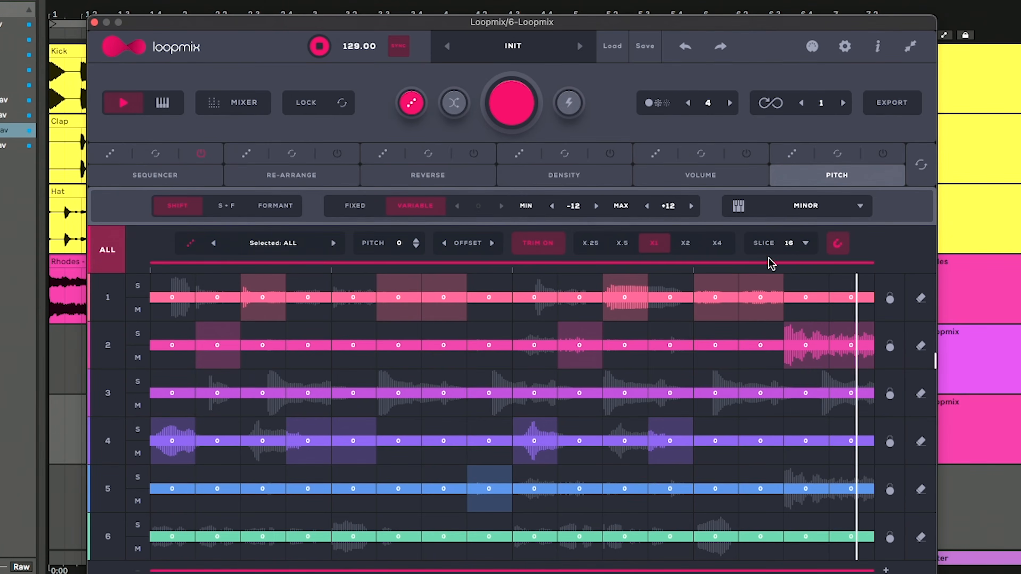
left_click_drag(720, 299, 751, 296)
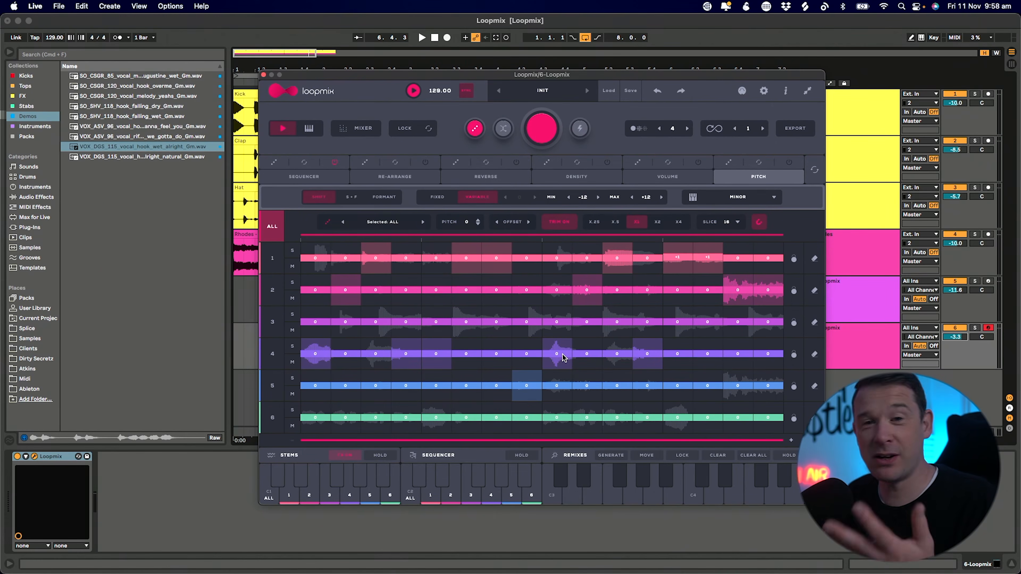
In row 4, try a +12 pitch shift on step 9 and reset it to 0, and set step 12 to -12
left_click_drag(563, 355, 563, 311)
key("space")
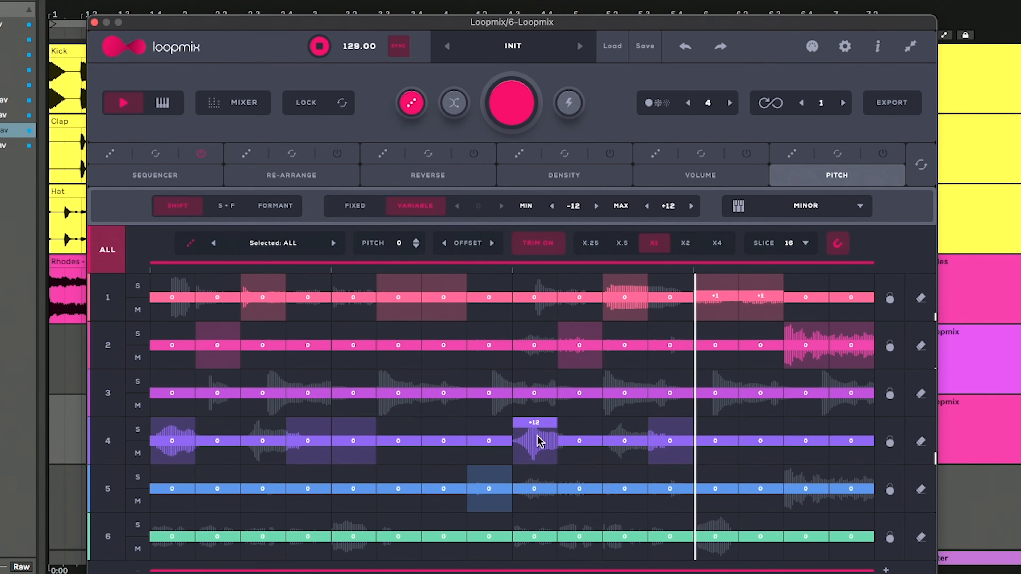
left_click_drag(672, 444, 674, 474)
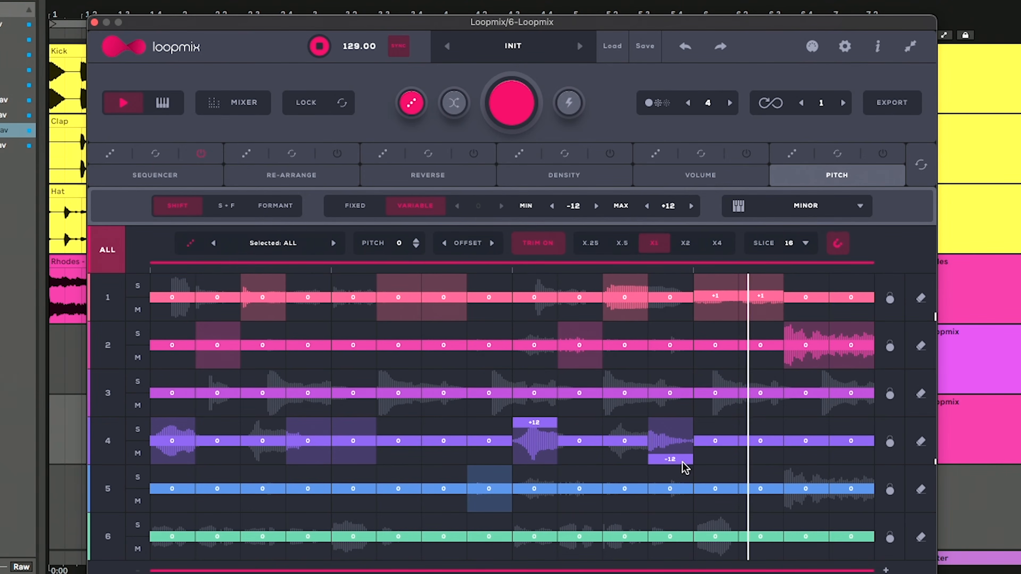
left_click(538, 441)
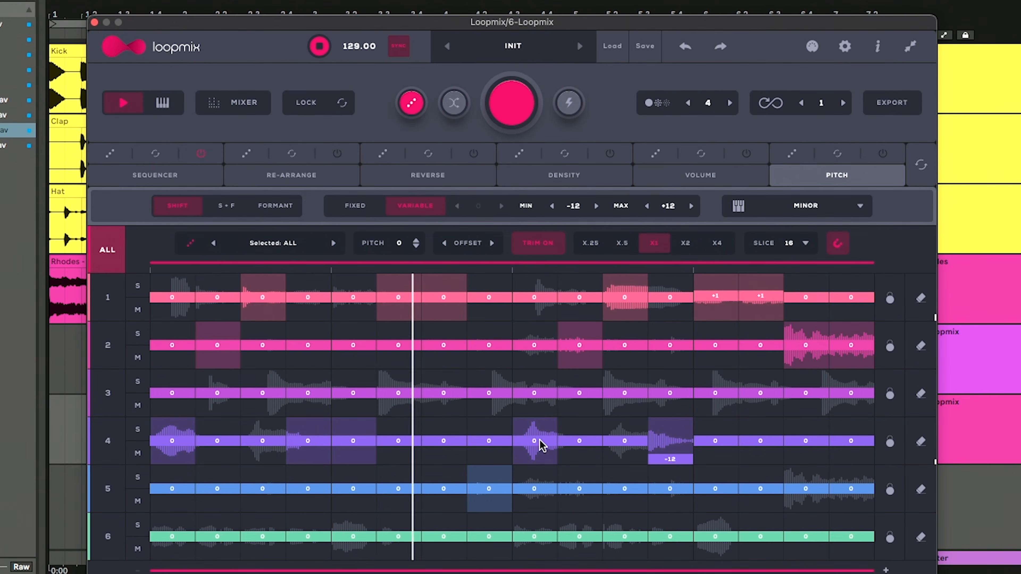
mouse_move(309, 442)
left_mouse_down()
mouse_move(312, 417)
mouse_move(313, 434)
left_mouse_up()
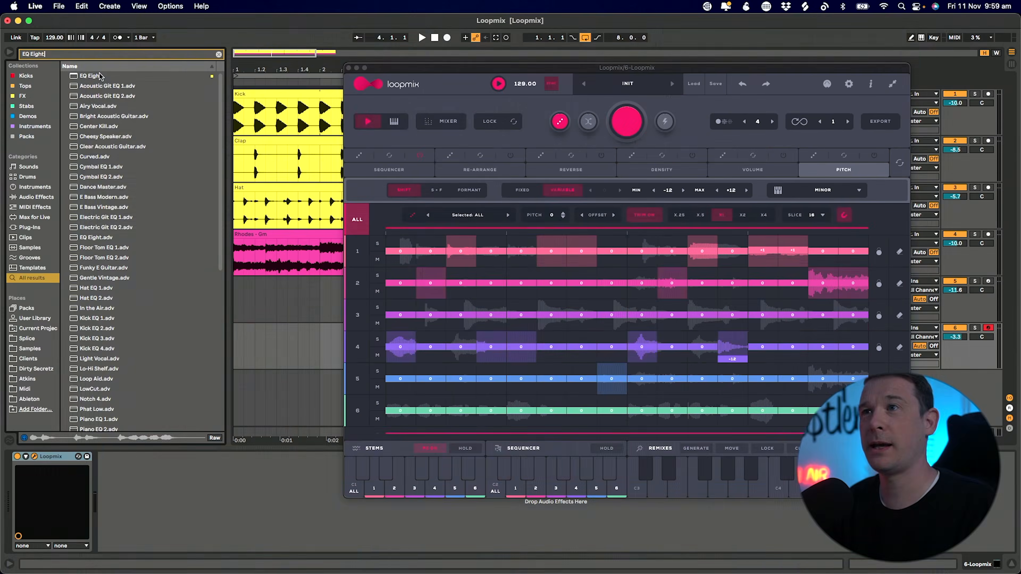
Add EQ Eight to the vocal Loopmix track and set its first band to a low-cut filter at 290 Hz
left_click_drag(90, 76, 257, 510)
key("space")
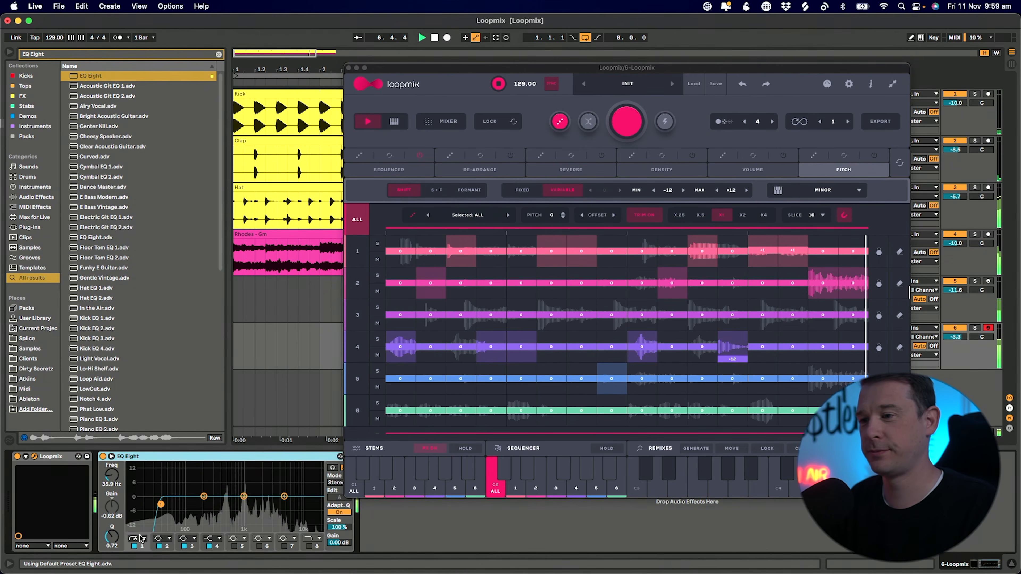
left_click(138, 538)
left_click(138, 484)
left_click_drag(161, 504, 206, 505)
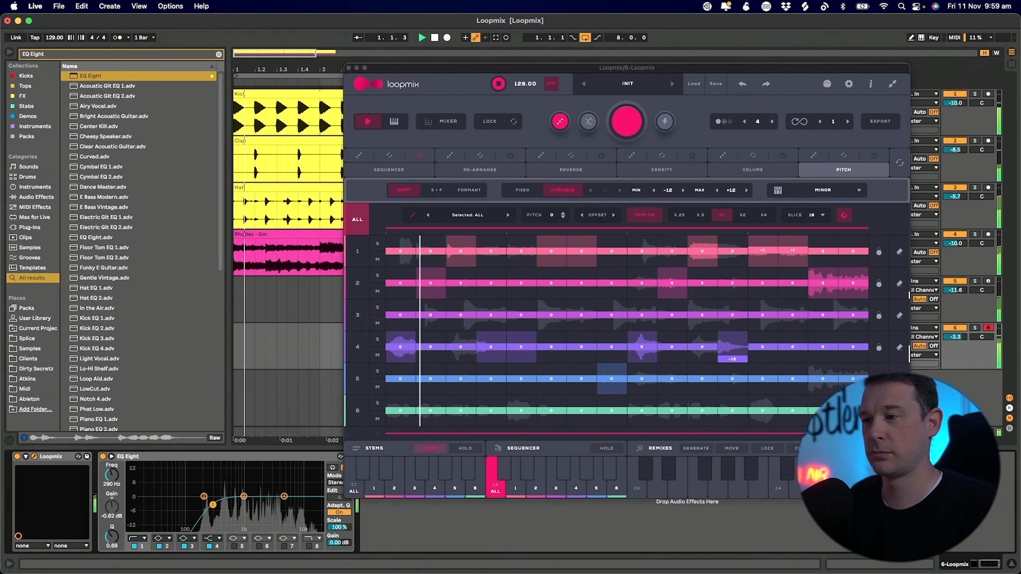
Add Reverb after the EQ on the vocal track and set its dry/wet mix to 29%
type("Reverb")
key("Return")
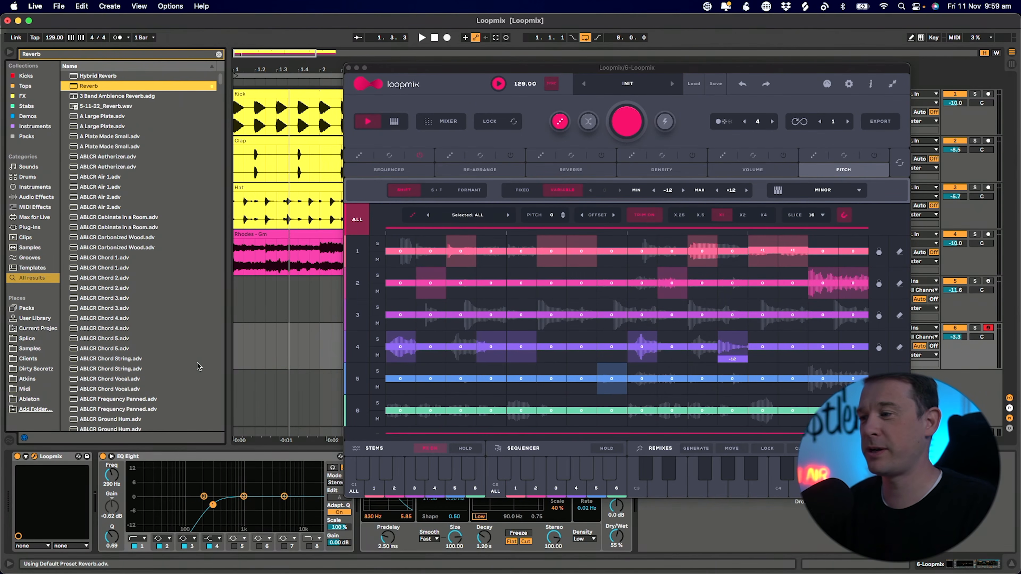
key("space")
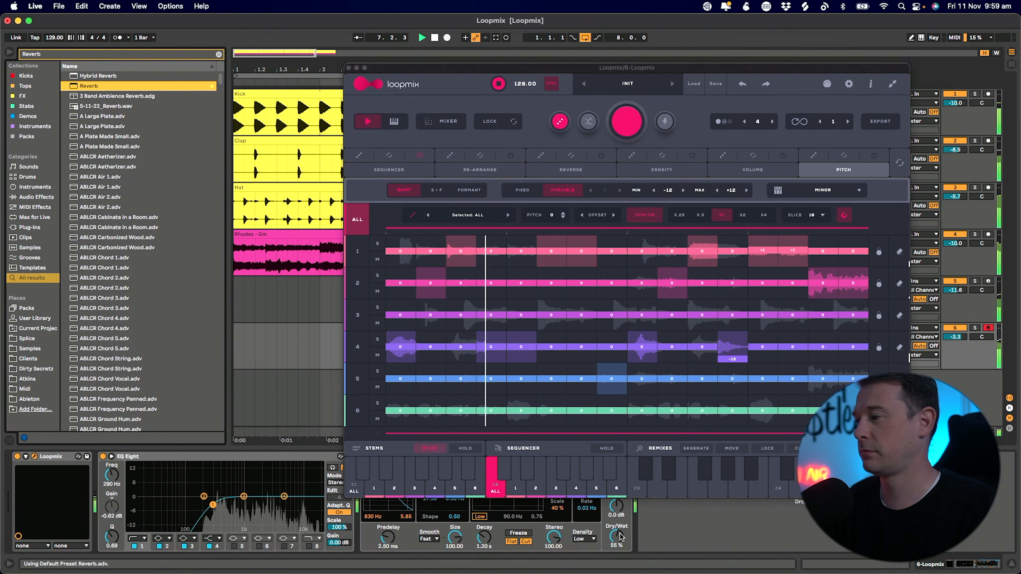
left_click_drag(621, 536, 621, 549)
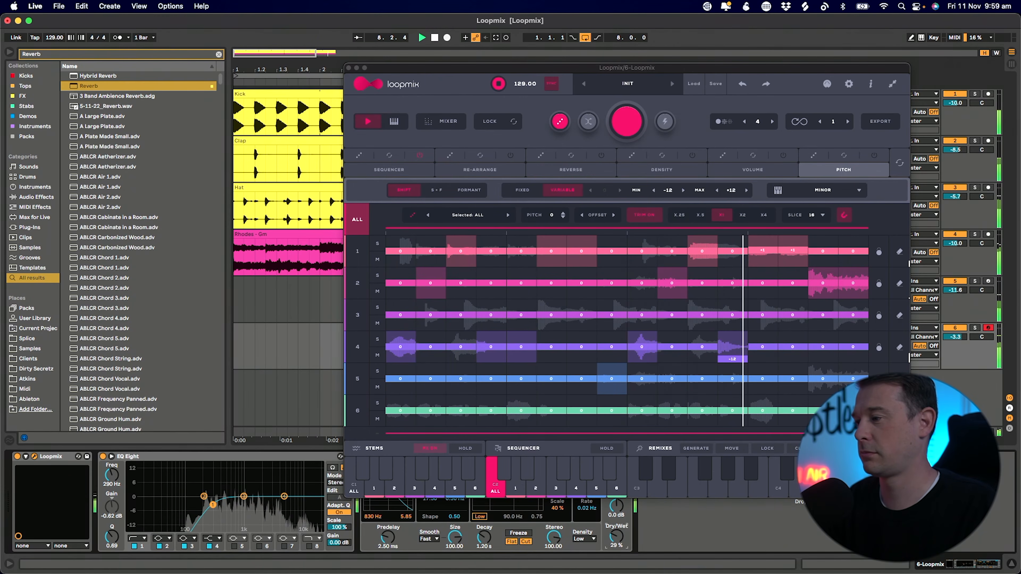
Copy the Duck plug-in from the Rhodes track to the end of the 6 Loopmix track's device chain
left_click_drag(486, 66, 420, 54)
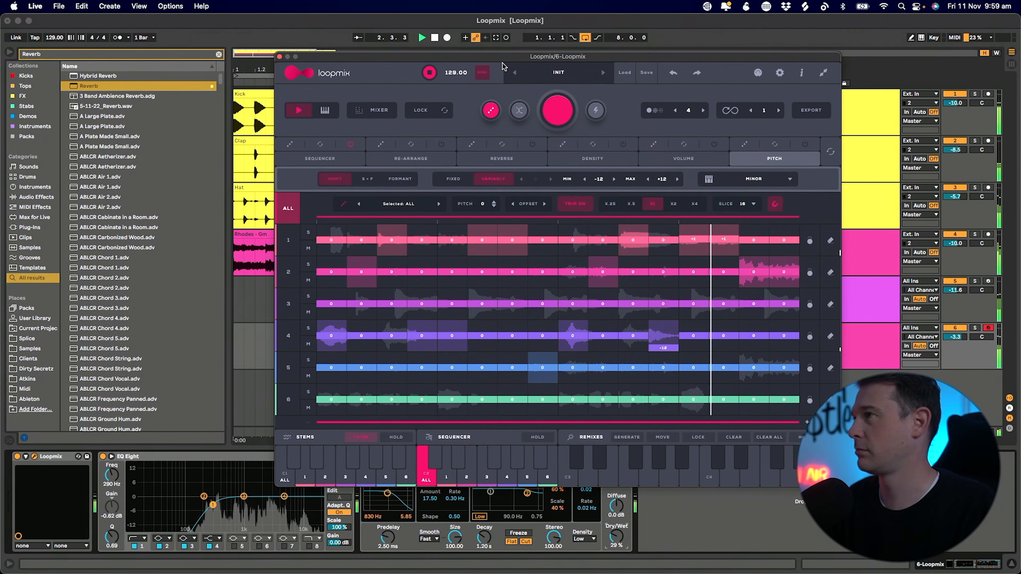
left_click(280, 56)
key("space")
left_click(849, 254)
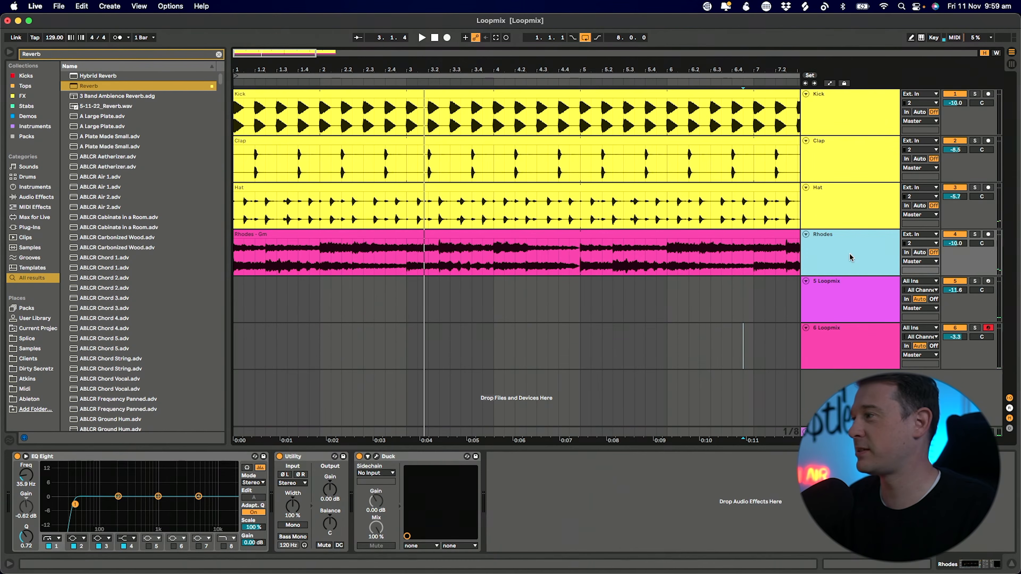
left_click(431, 458)
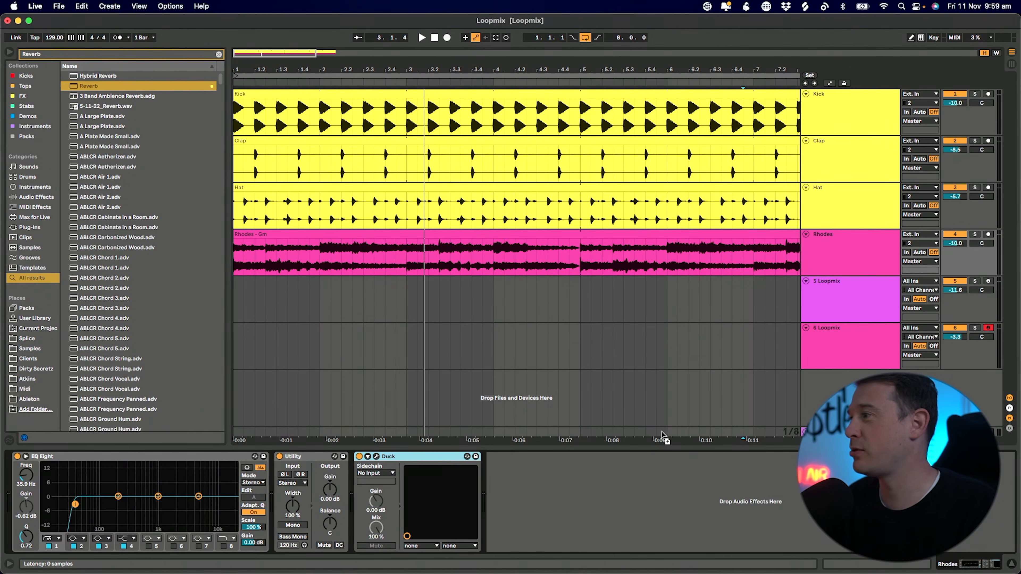
left_click(855, 351)
key("space")
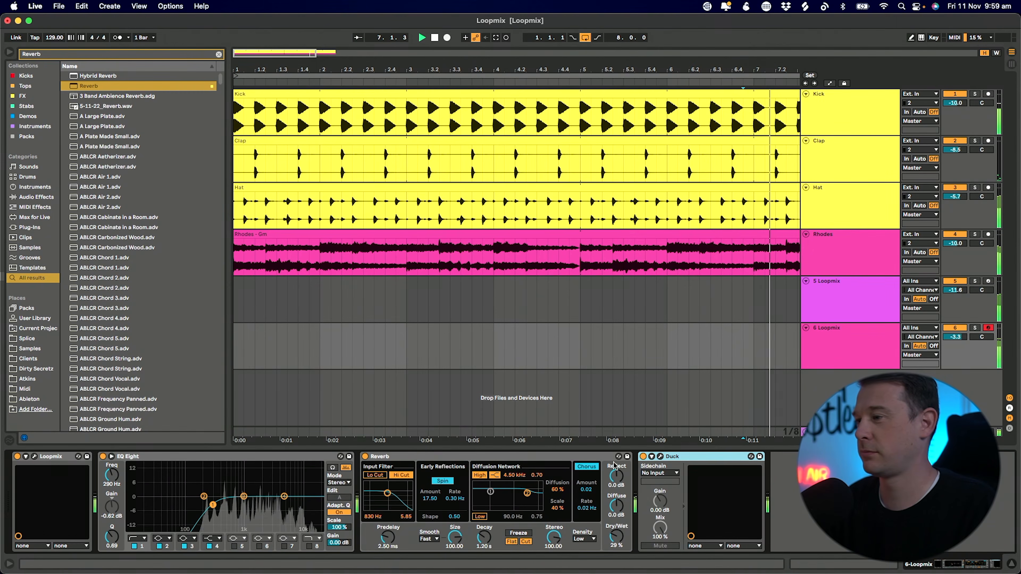
Set the Amount in the vocal track's Duck plug-in to 82% during playback and close its window
left_click(35, 457)
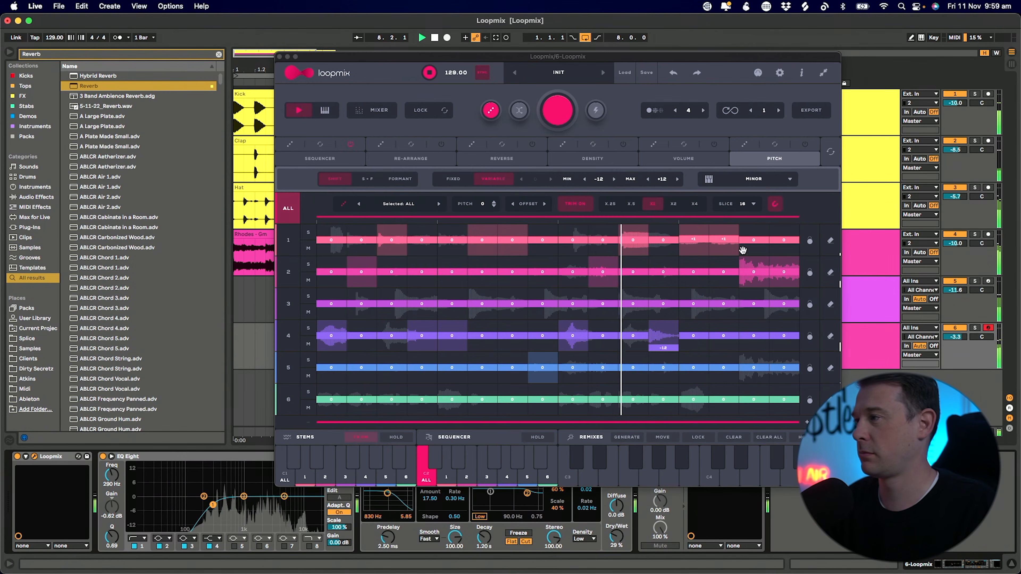
left_click_drag(706, 57, 487, 53)
left_click(661, 456)
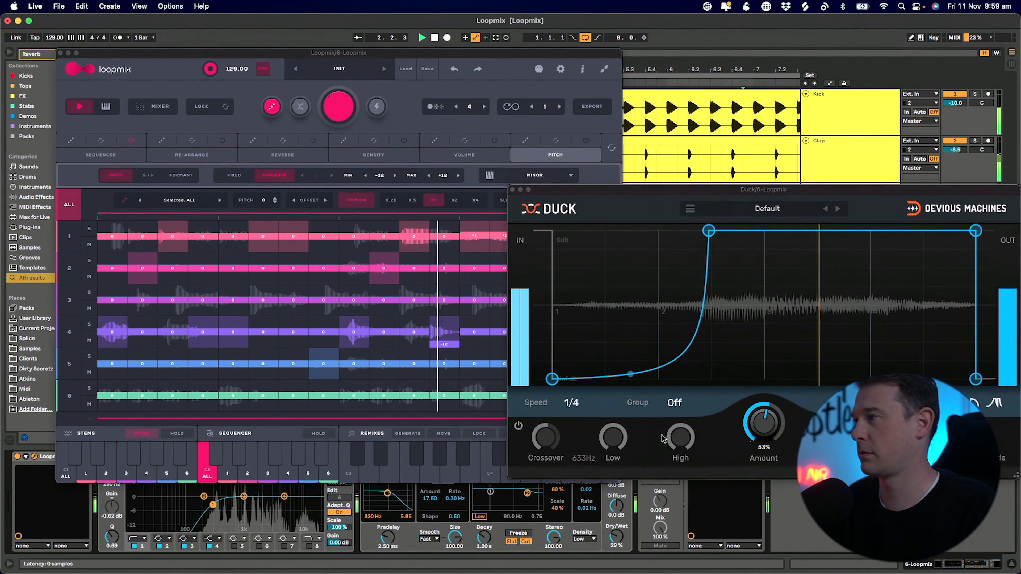
left_click_drag(775, 352, 775, 331)
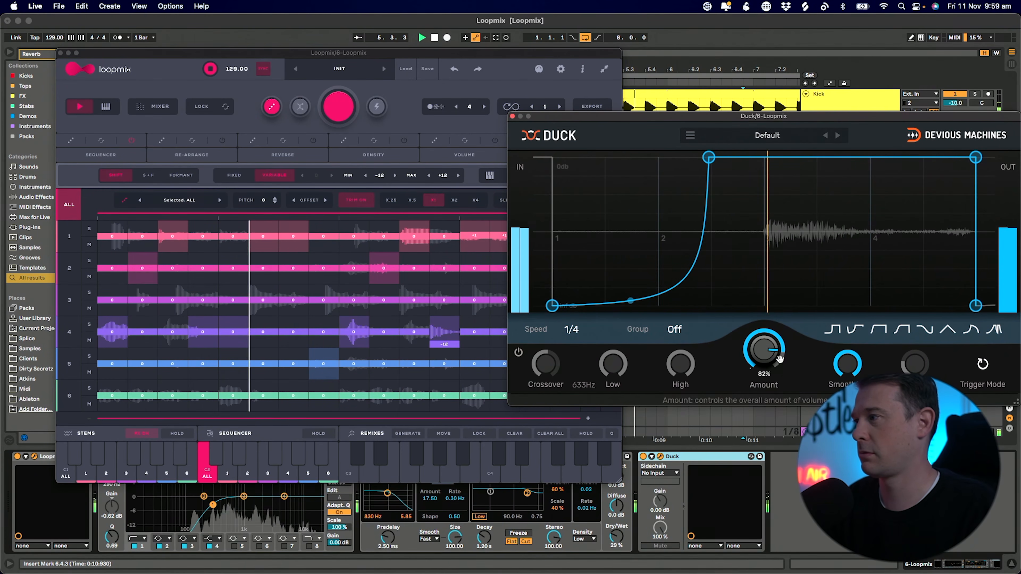
left_click(512, 116)
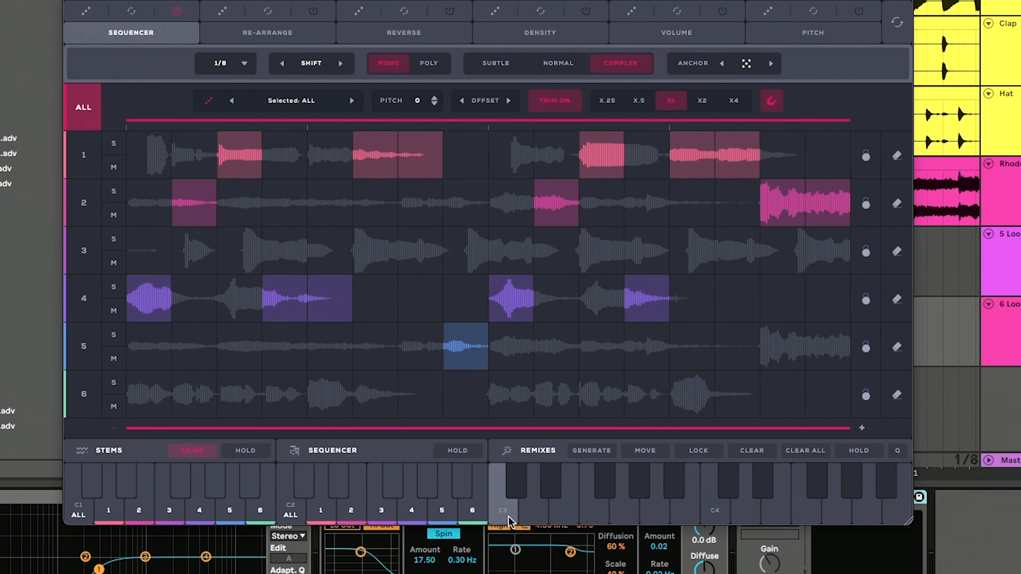
Store the vocal pattern on remix key C3, and build a variation using row 3 on steps 9, 13 and 14 and row 5 on steps 15 and 16
left_click(509, 511)
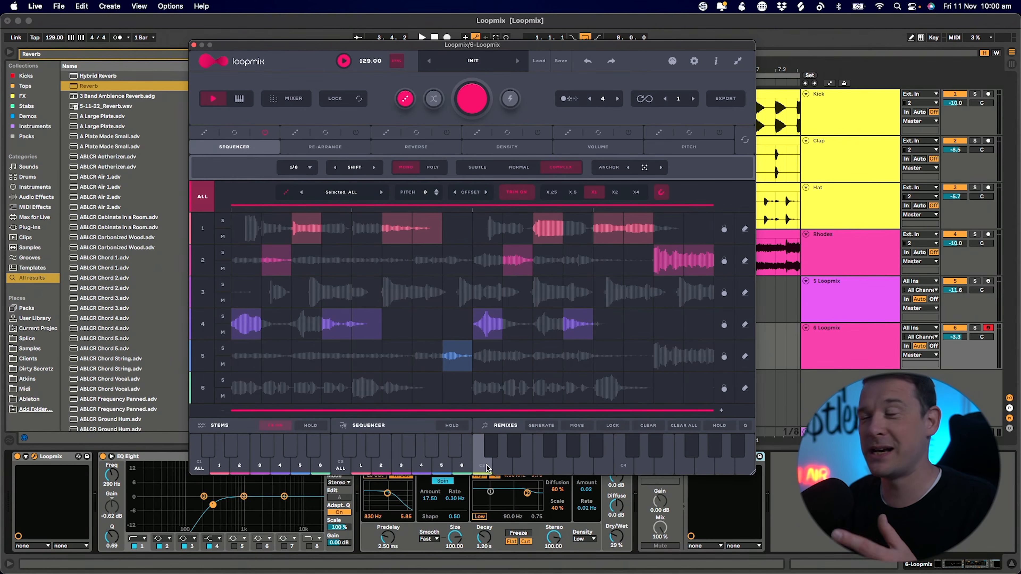
key("space")
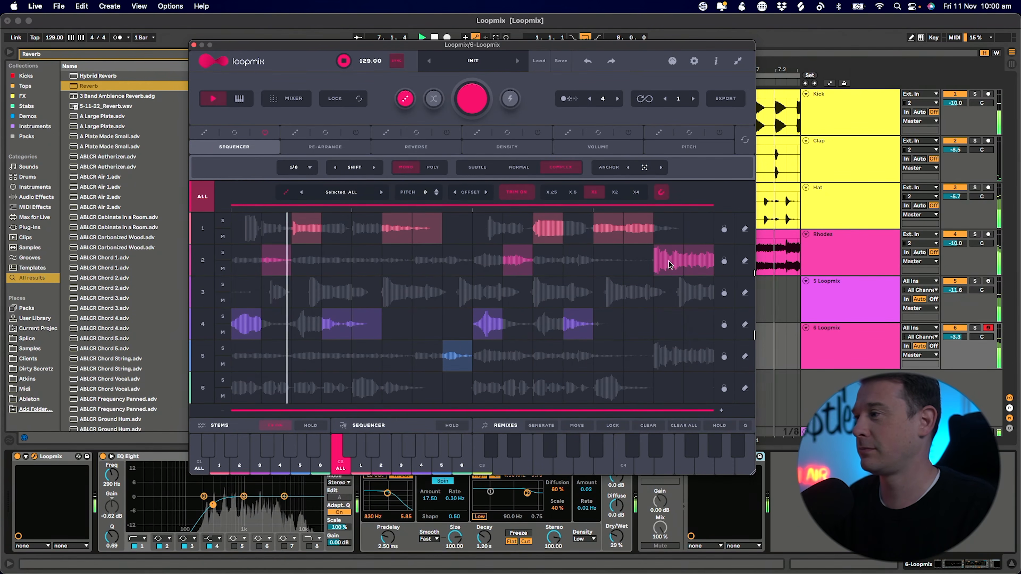
left_click_drag(669, 356, 697, 356)
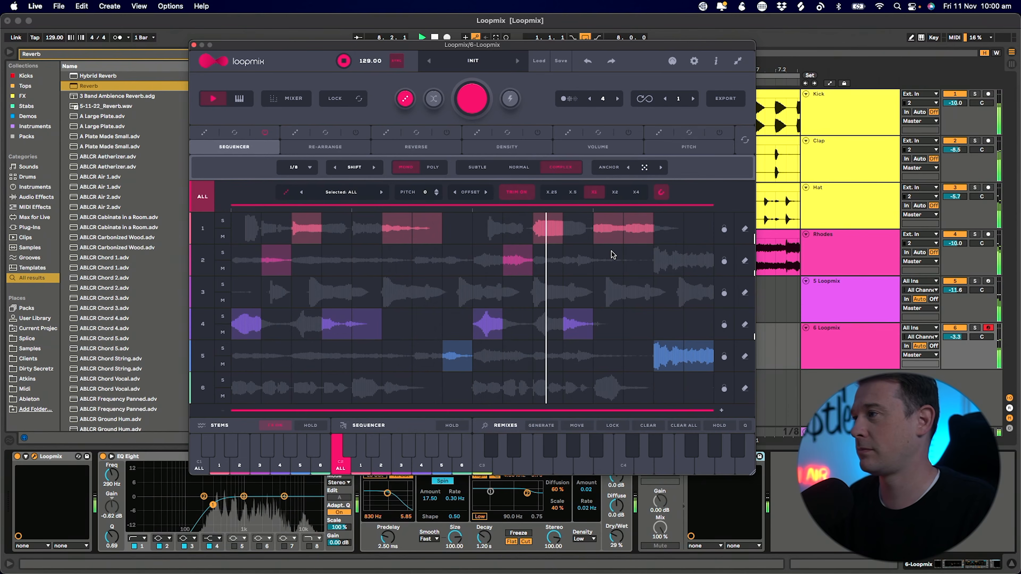
left_click_drag(606, 296, 635, 296)
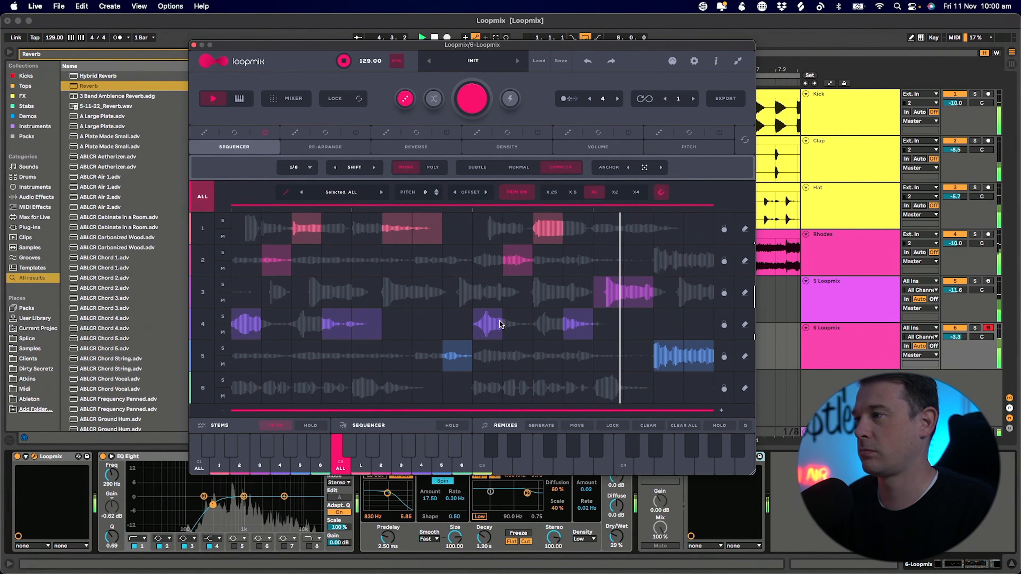
left_click(495, 297)
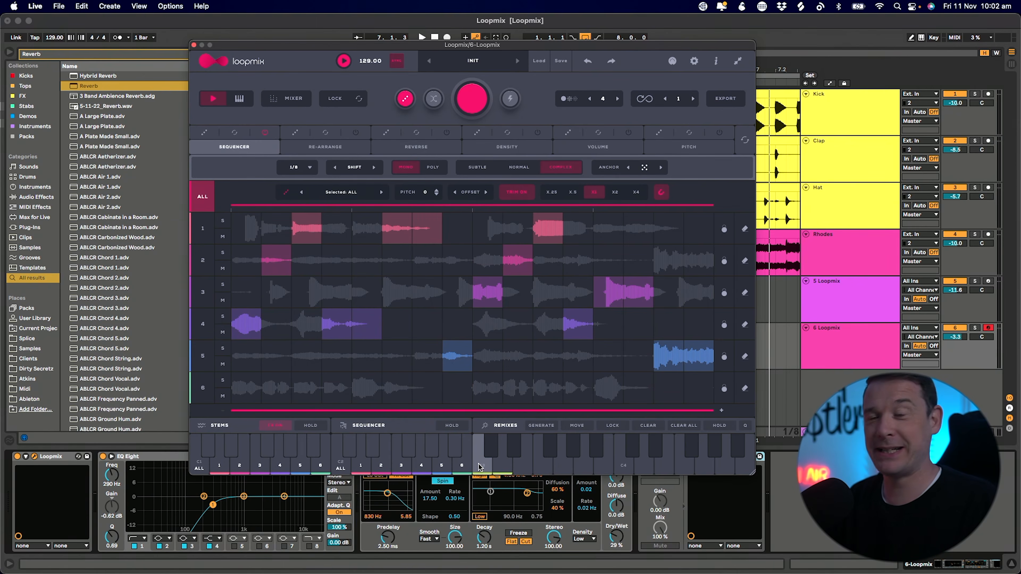
key("space")
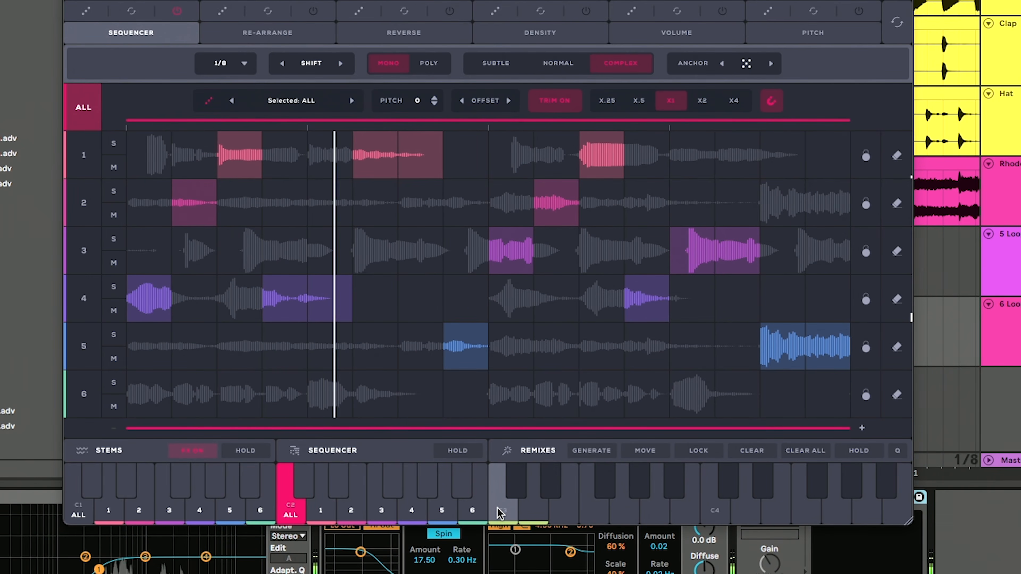
Audition the vocal stems 1 to 5 individually with their stem keys while the pattern plays
left_click(116, 513)
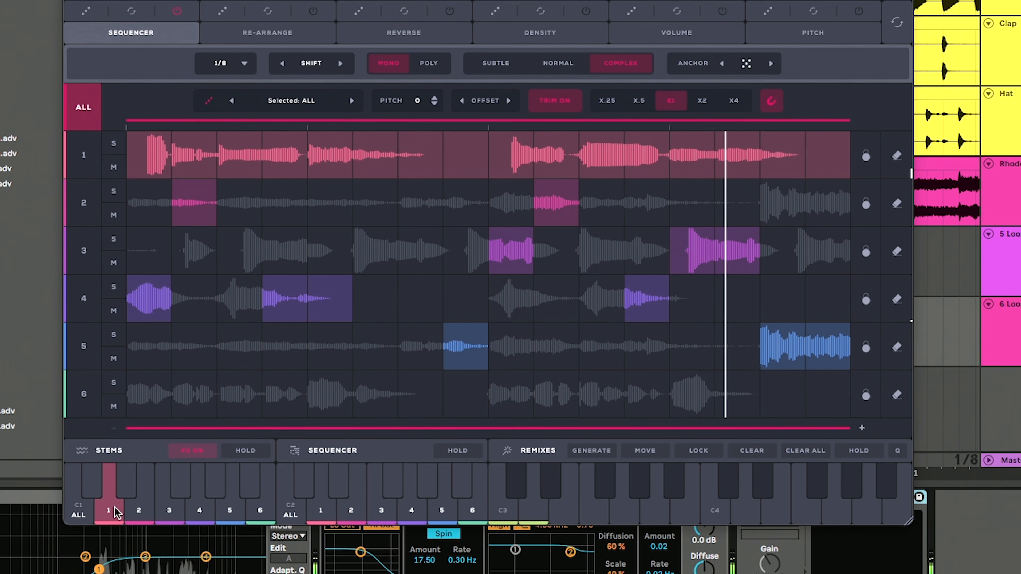
left_click(181, 504)
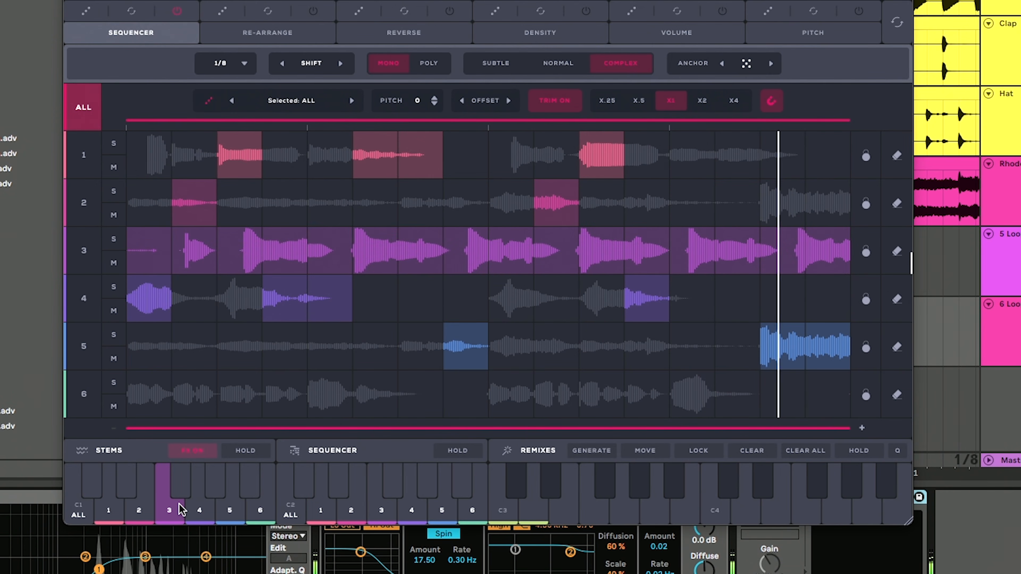
left_click(211, 513)
left_click(231, 515)
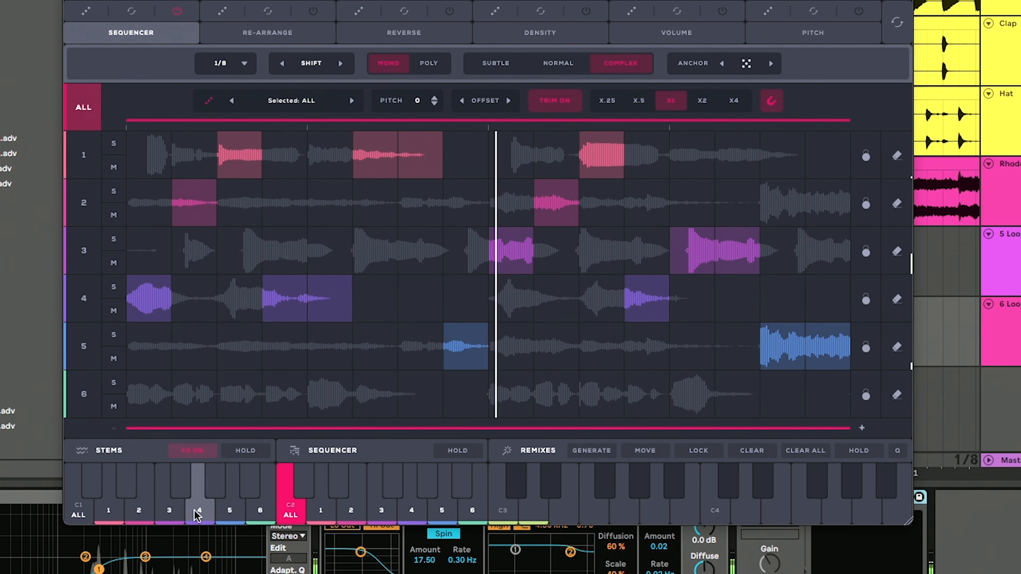
left_click(115, 514)
left_click(139, 513)
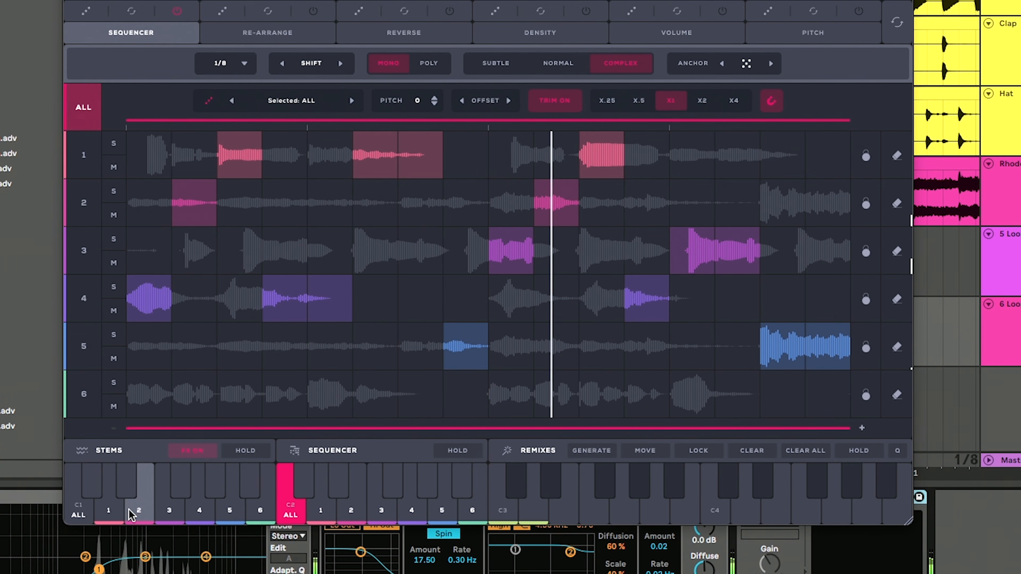
left_click(105, 513)
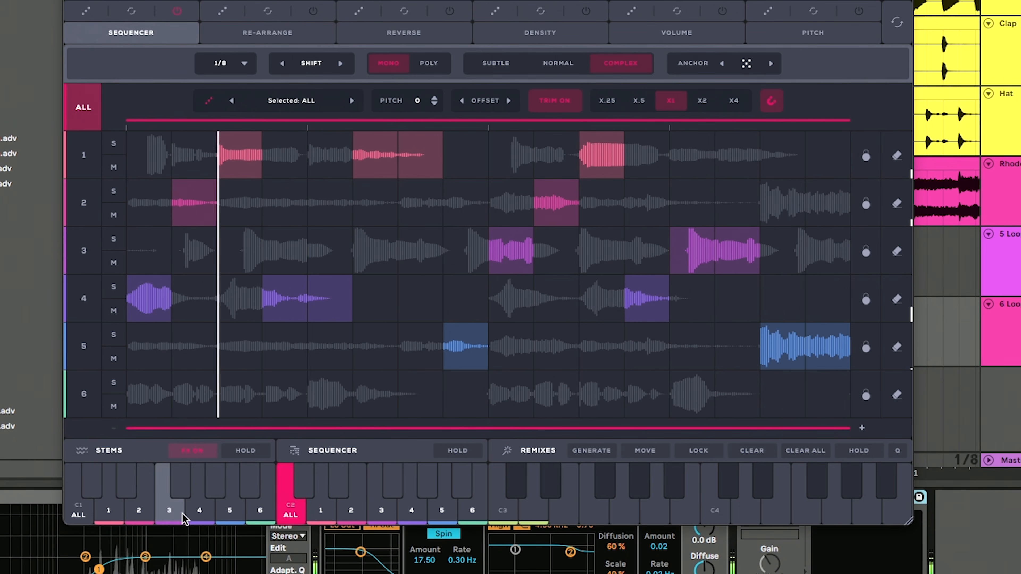
left_click(198, 514)
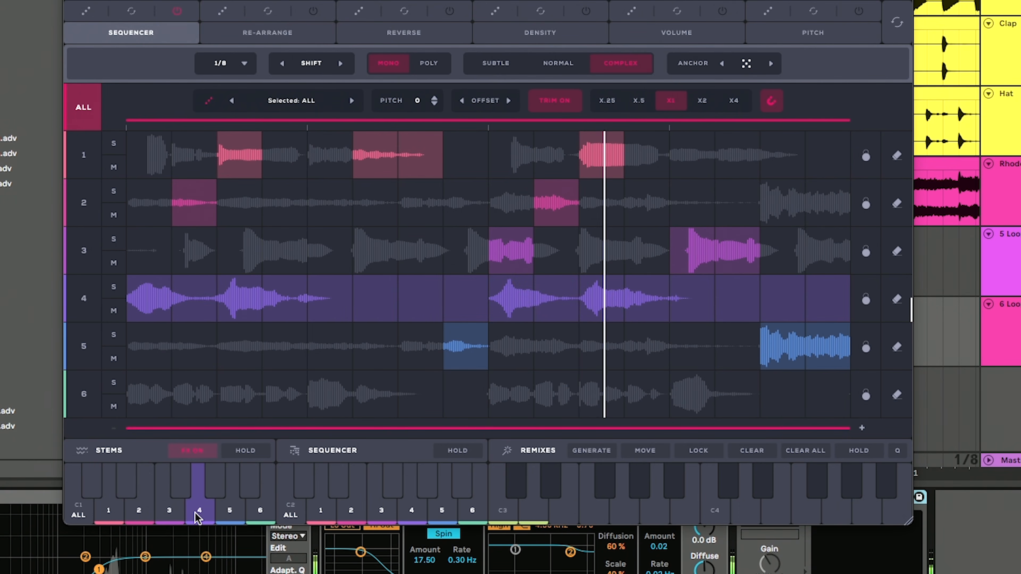